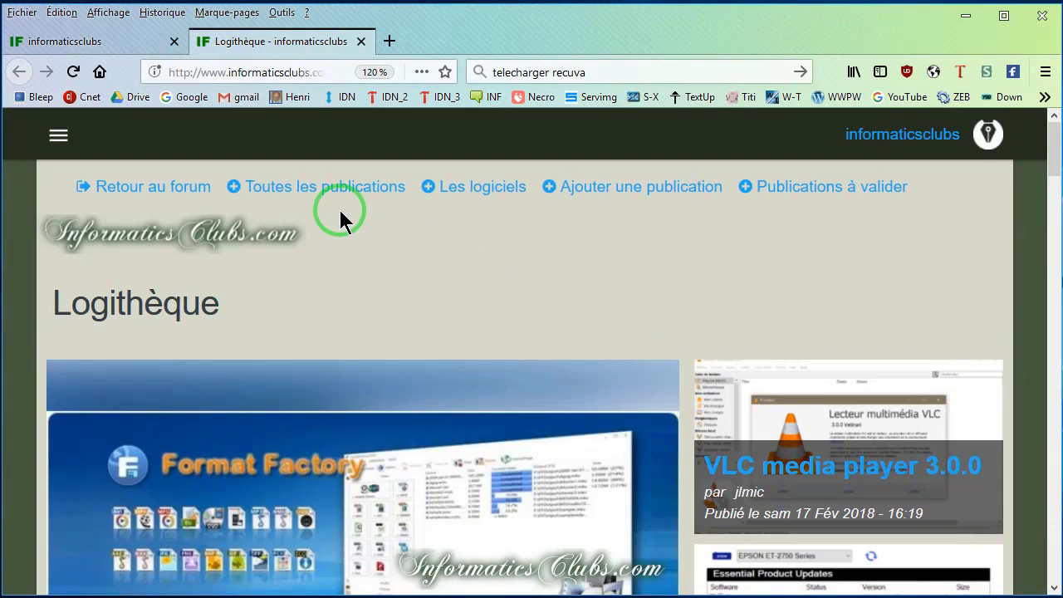
Find Recuva in the Logithèque software list and open its publication page.
scroll(340, 213, "down", 10)
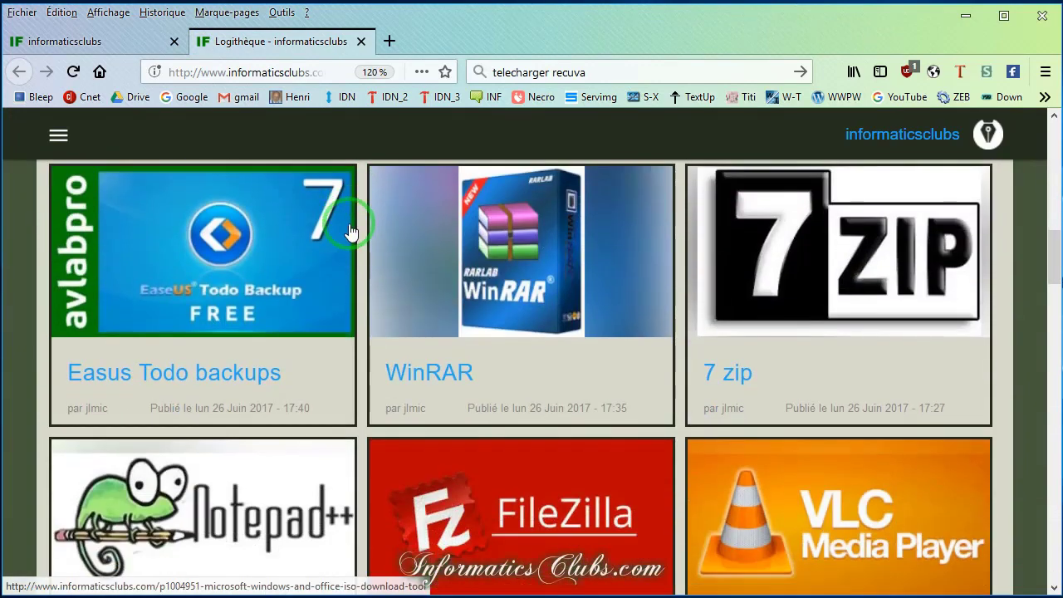
scroll(350, 231, "down", 7)
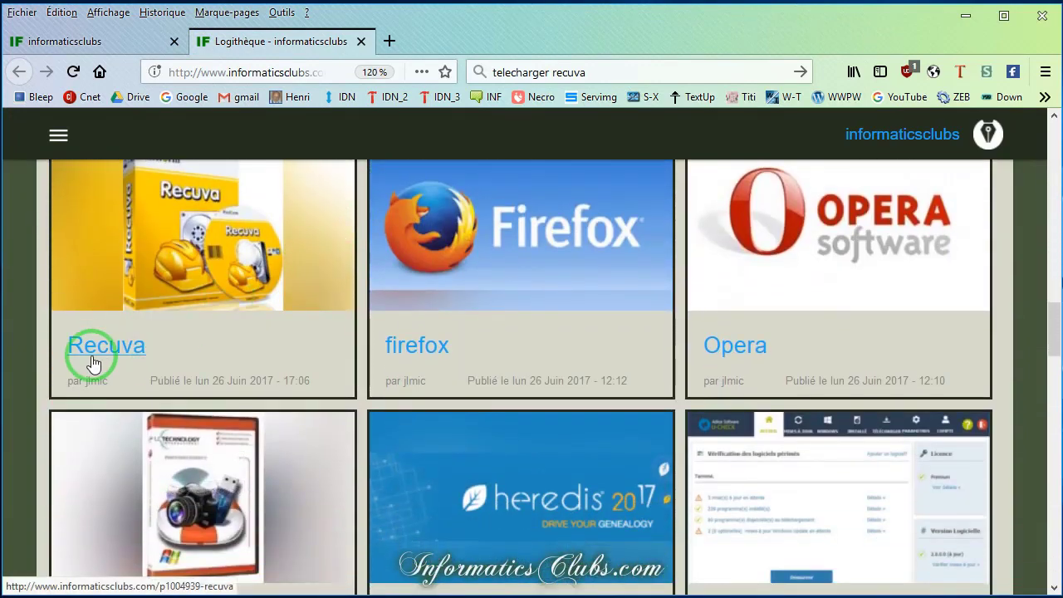
scroll(155, 376, "up", 1)
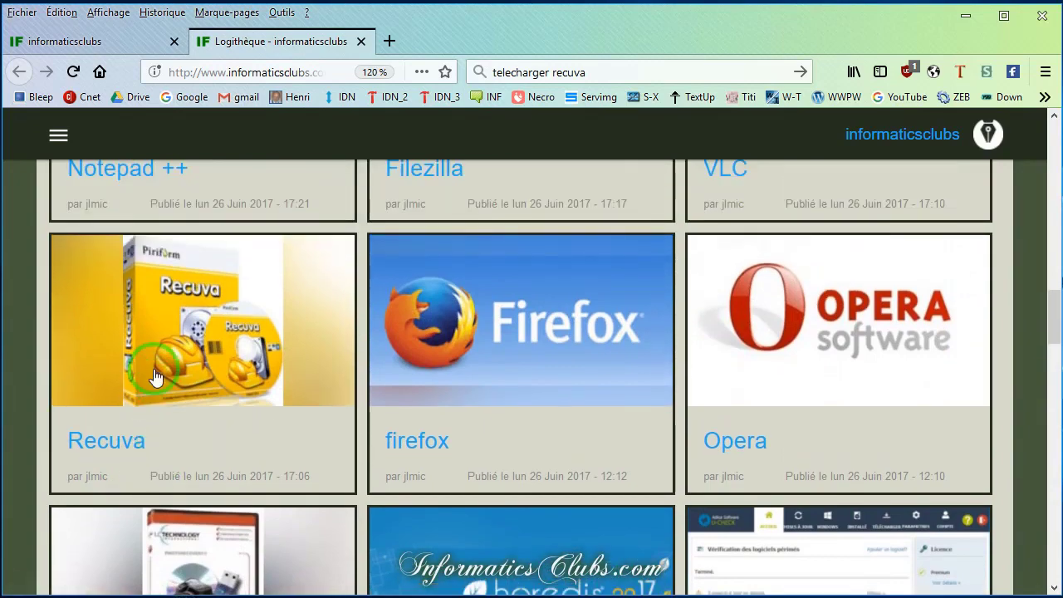
left_click(106, 449)
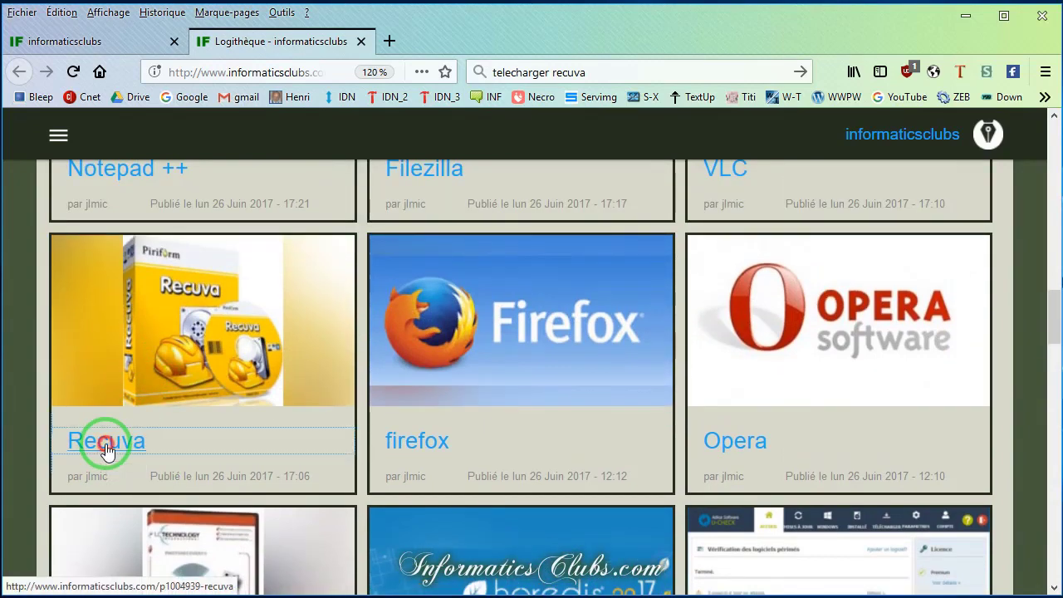
Open the publisher's website from the Recuva publication page.
scroll(322, 373, "down", 5)
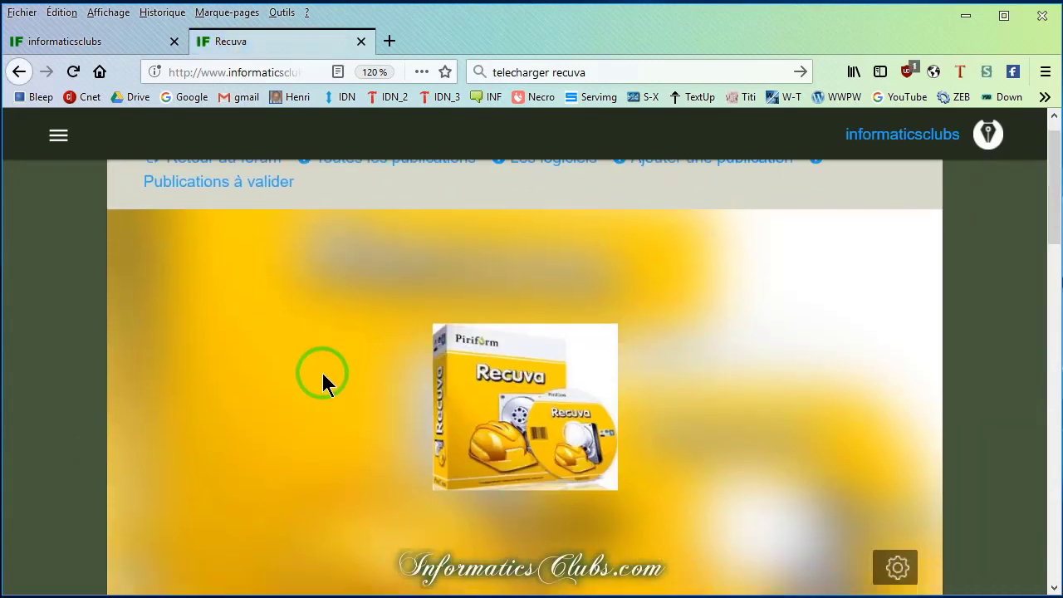
scroll(322, 370, "down", 5)
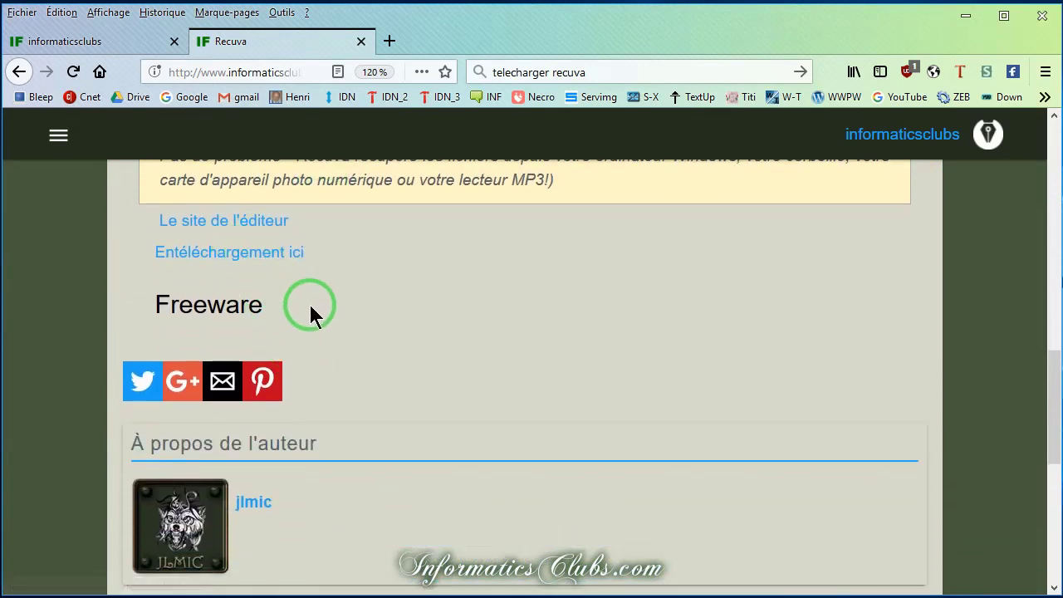
scroll(309, 303, "up", 1)
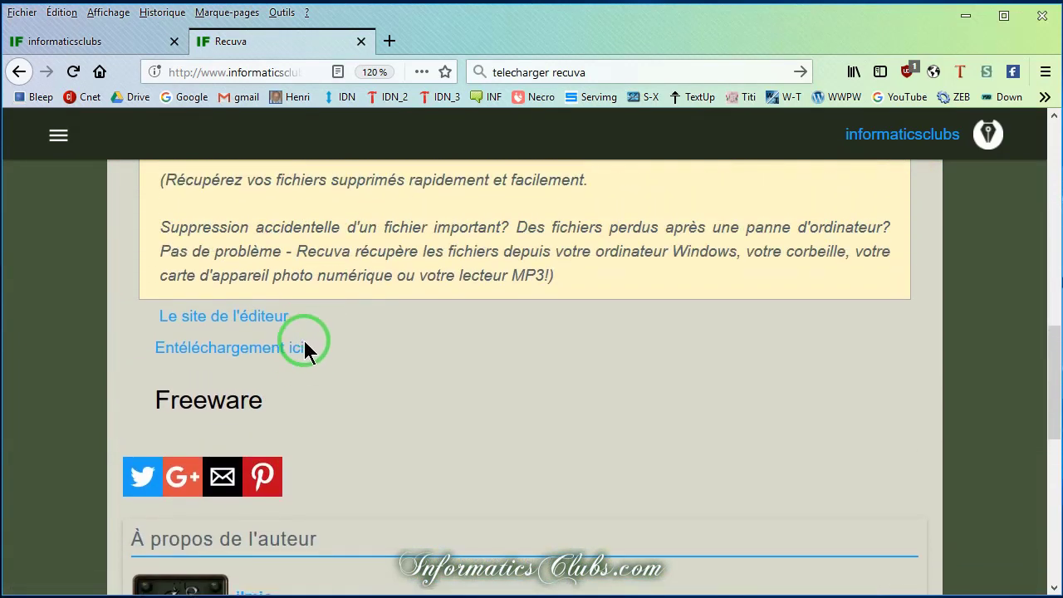
left_click(249, 319)
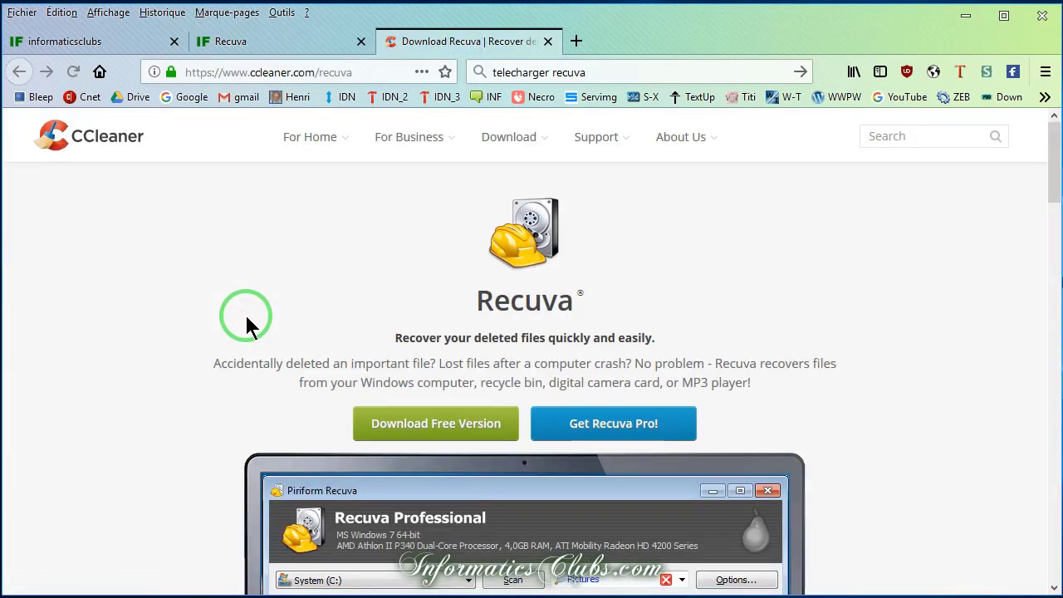
Choose the free version of Recuva and go to its download page.
scroll(812, 261, "down", 2)
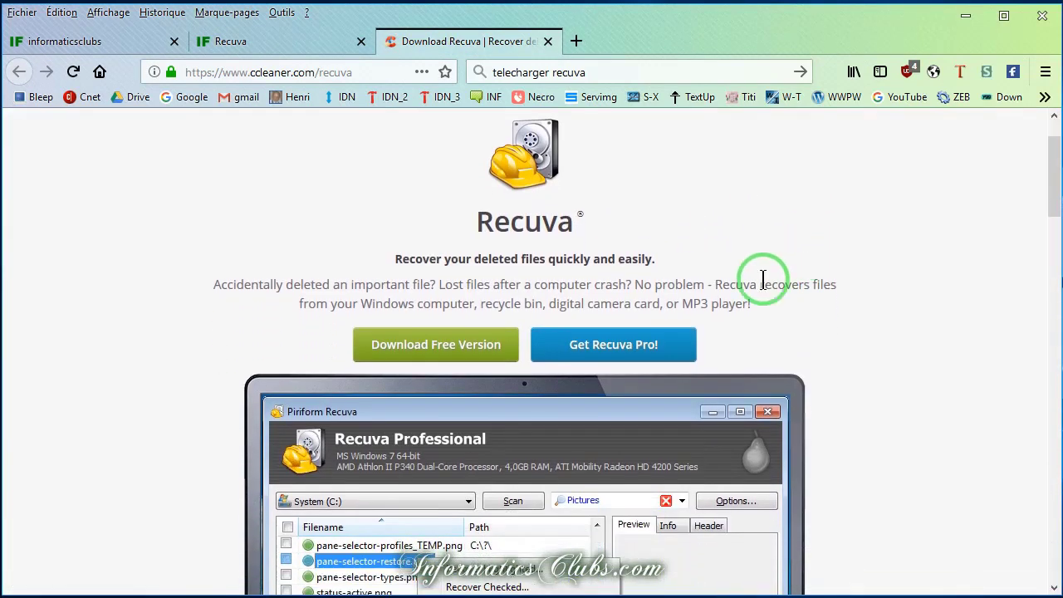
left_click(422, 349)
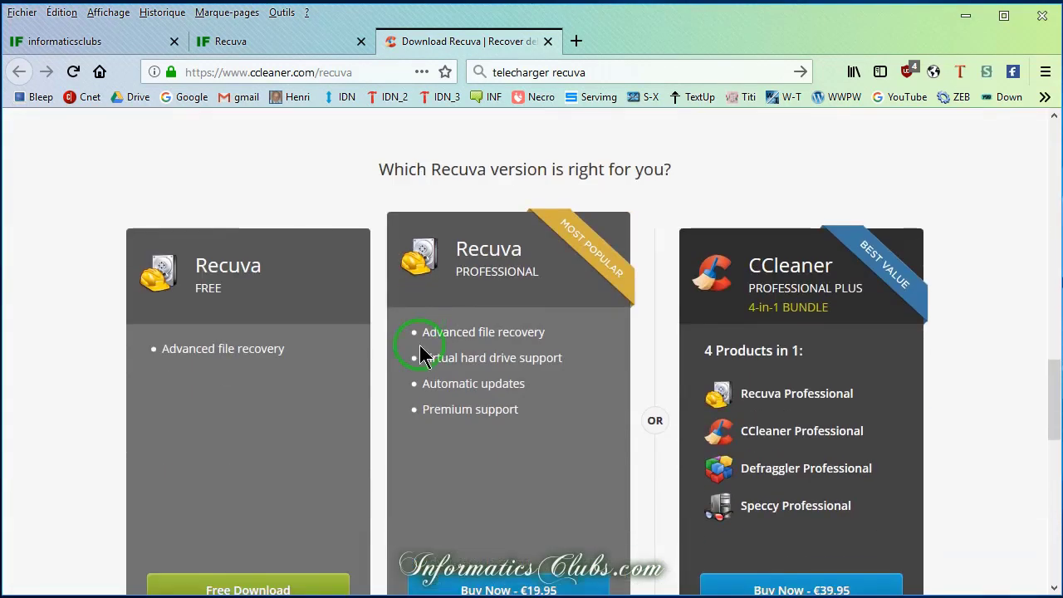
scroll(301, 371, "down", 2)
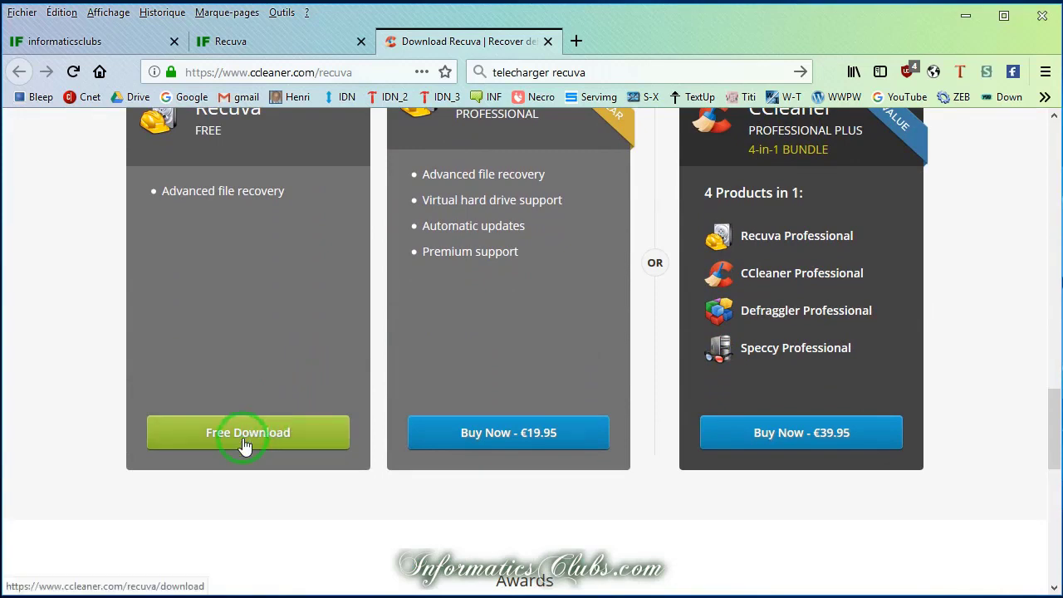
scroll(88, 429, "up", 1)
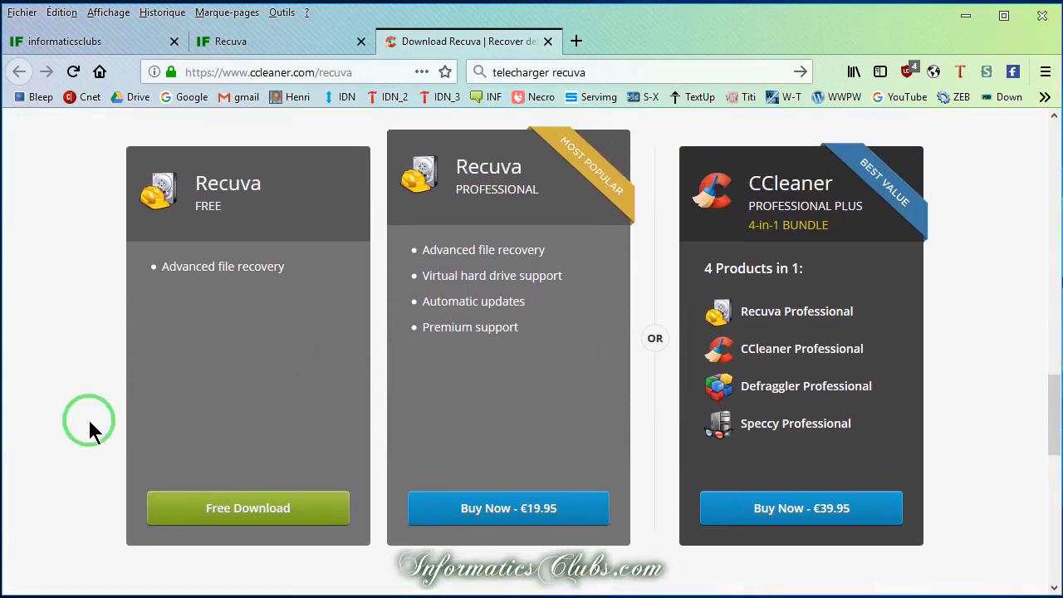
left_click(248, 515)
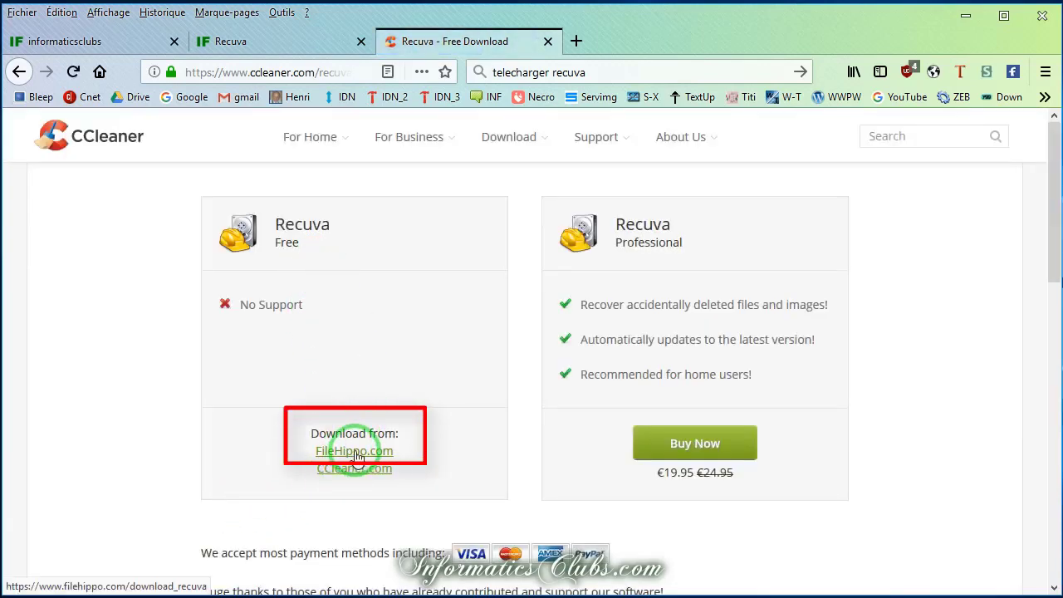
Download the latest Recuva version from FileHippo.com and save rcsetup153.exe to the Bureau folder.
left_click(355, 453)
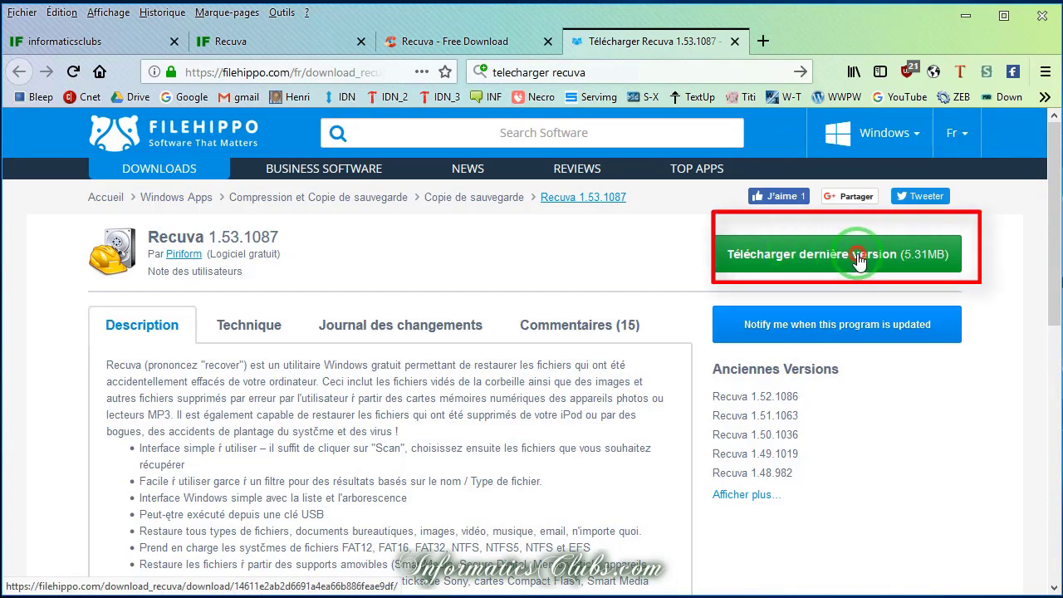
left_click(858, 259)
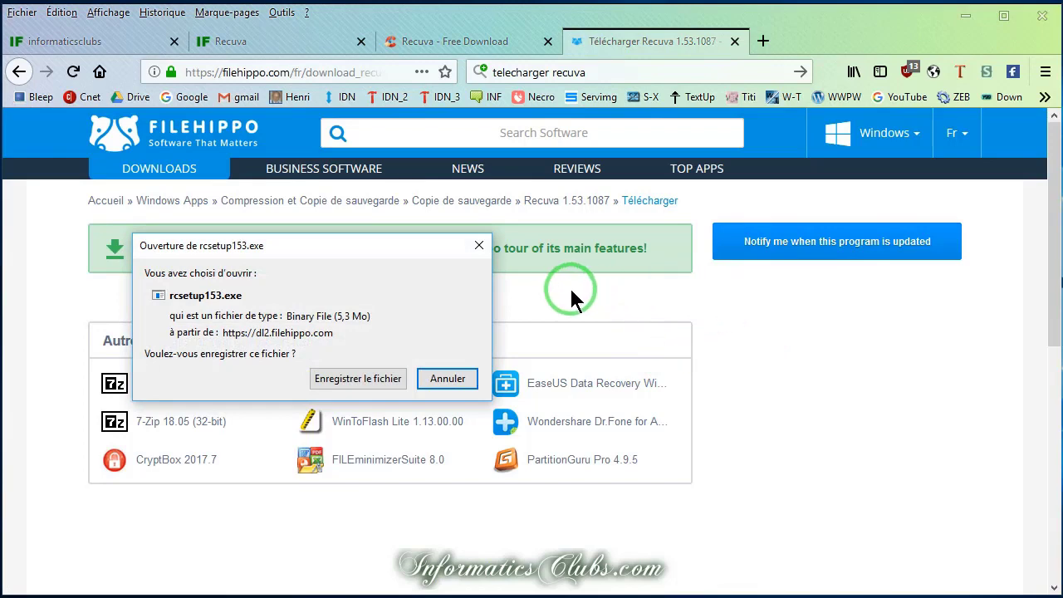
left_click(357, 381)
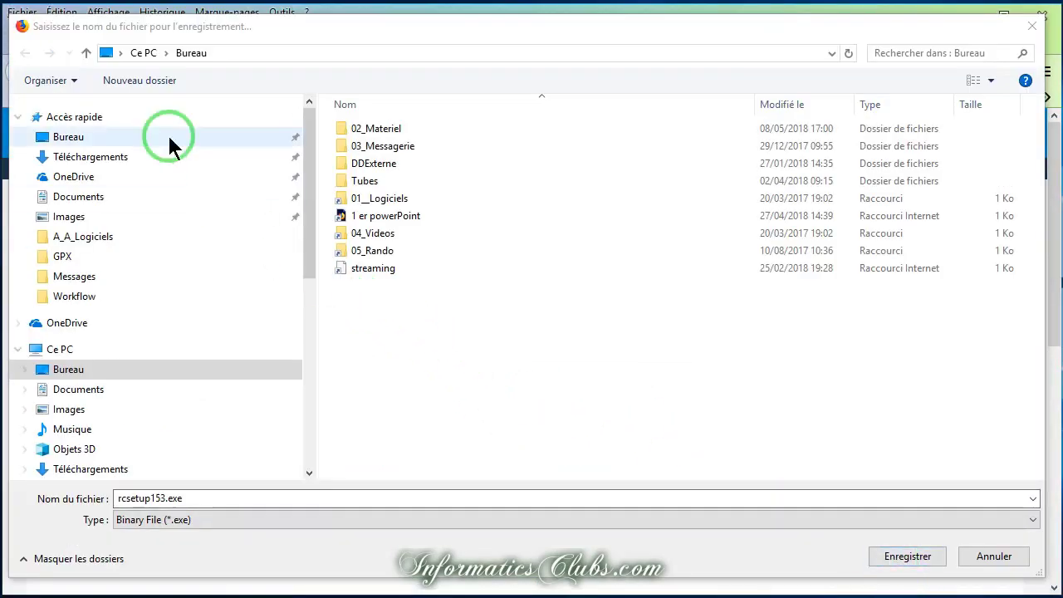
left_click(907, 558)
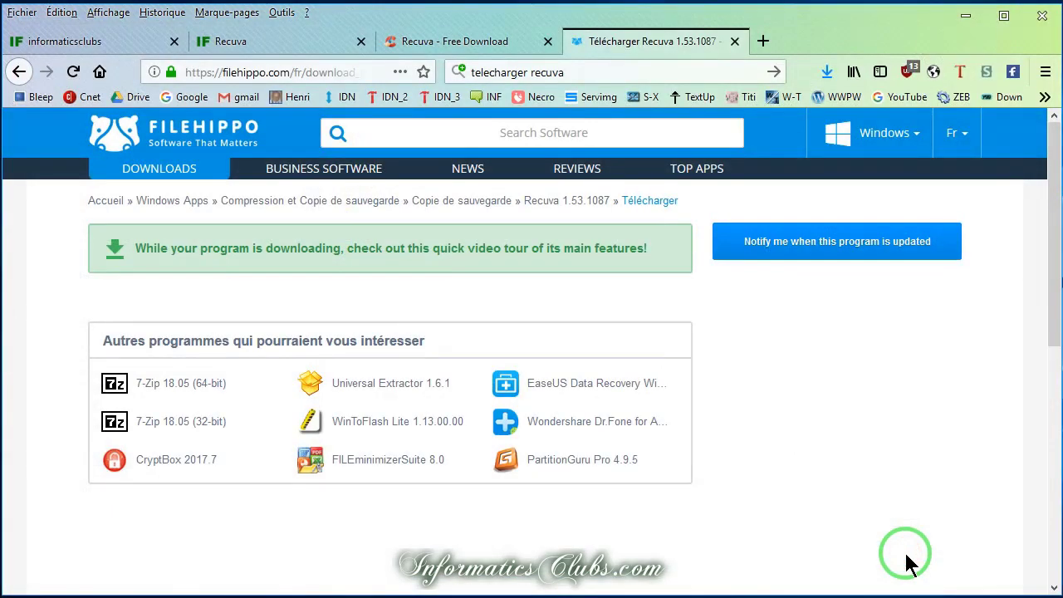
Close the browser and run rcsetup153.exe from the desktop as administrator.
left_click(1043, 17)
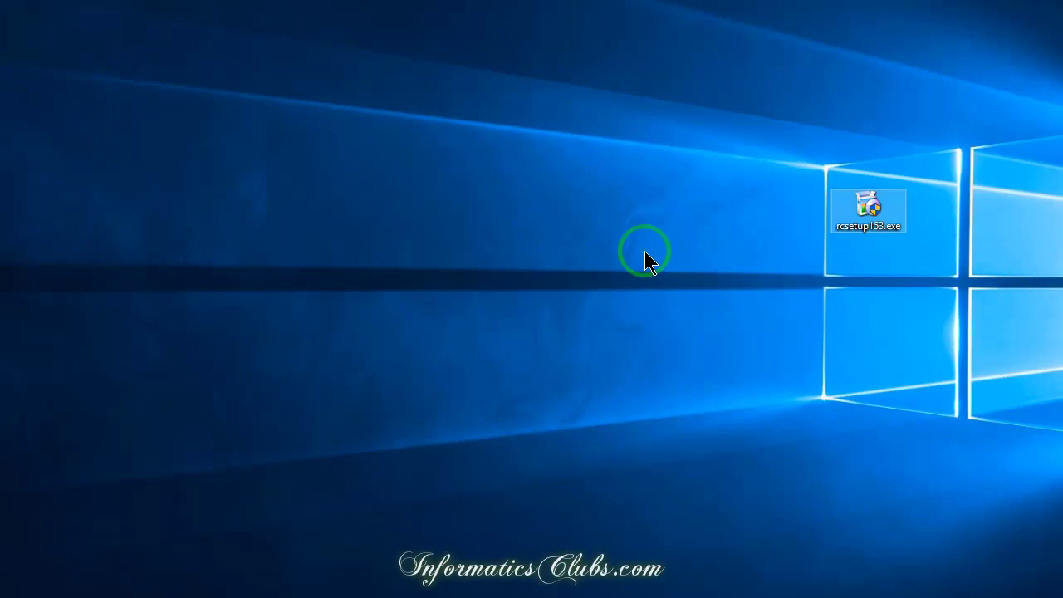
right_click(870, 205)
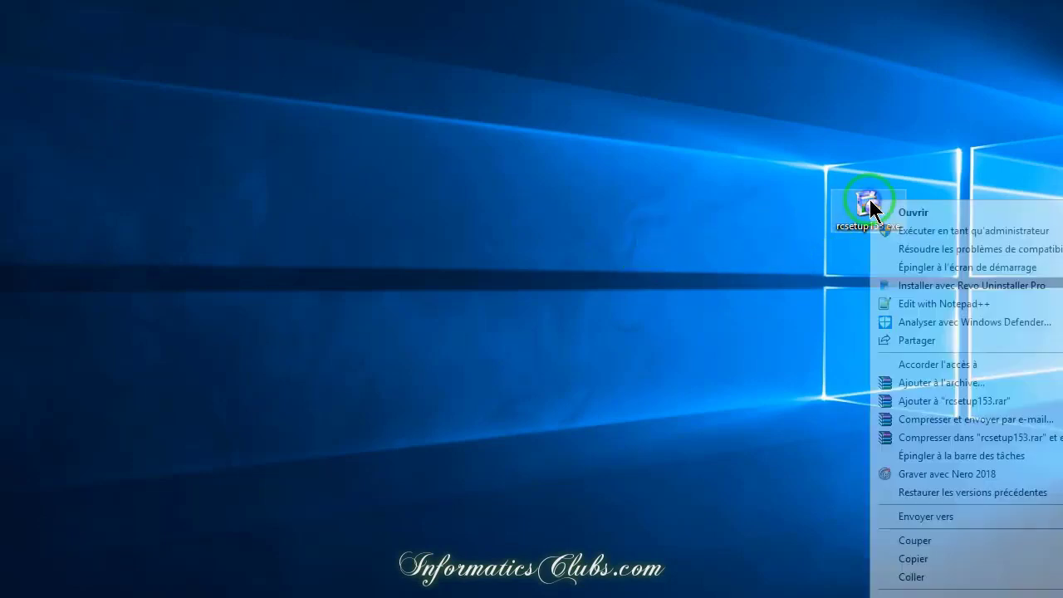
left_click(909, 233)
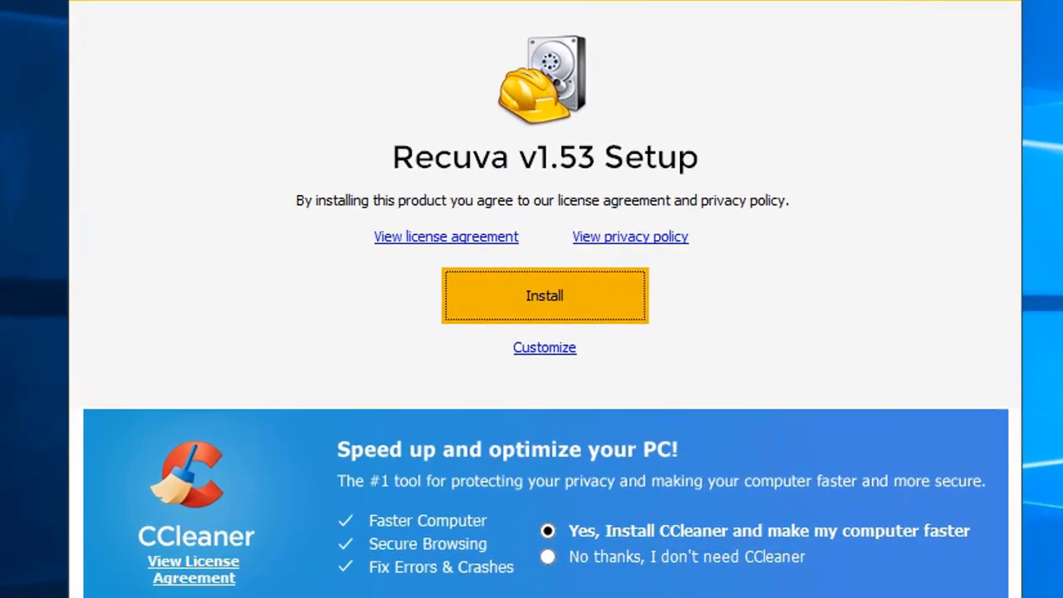
Choose Français (French) as the language of the Recuva setup.
left_click(839, 65)
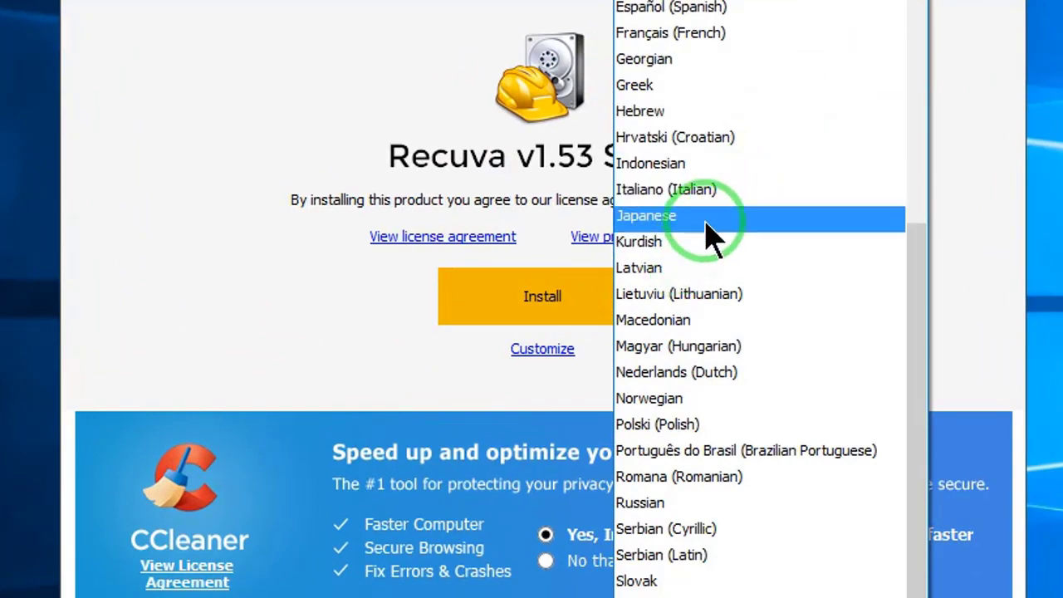
scroll(672, 415, "up", 5)
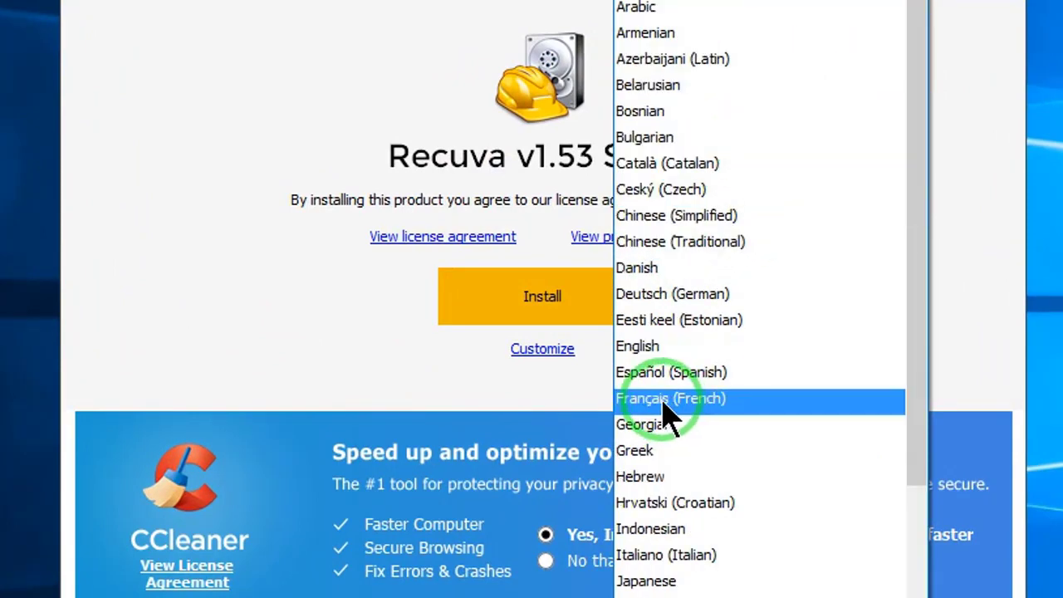
left_click(664, 403)
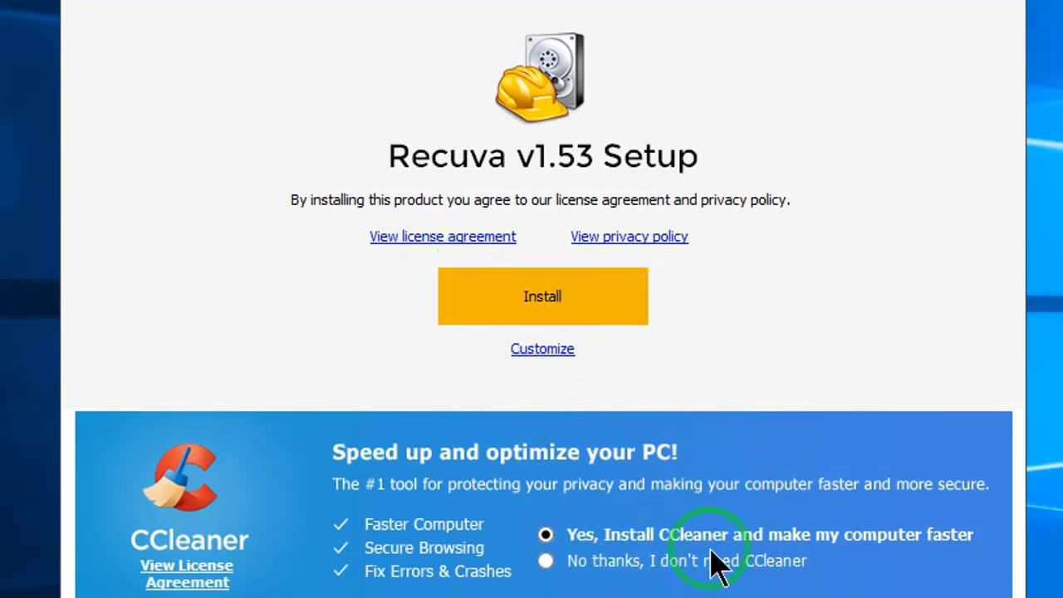
Decline the CCleaner offer and install Recuva in C:\Program Files\Recuva for anyone using this computer, with only the desktop shortcut option.
left_click(546, 563)
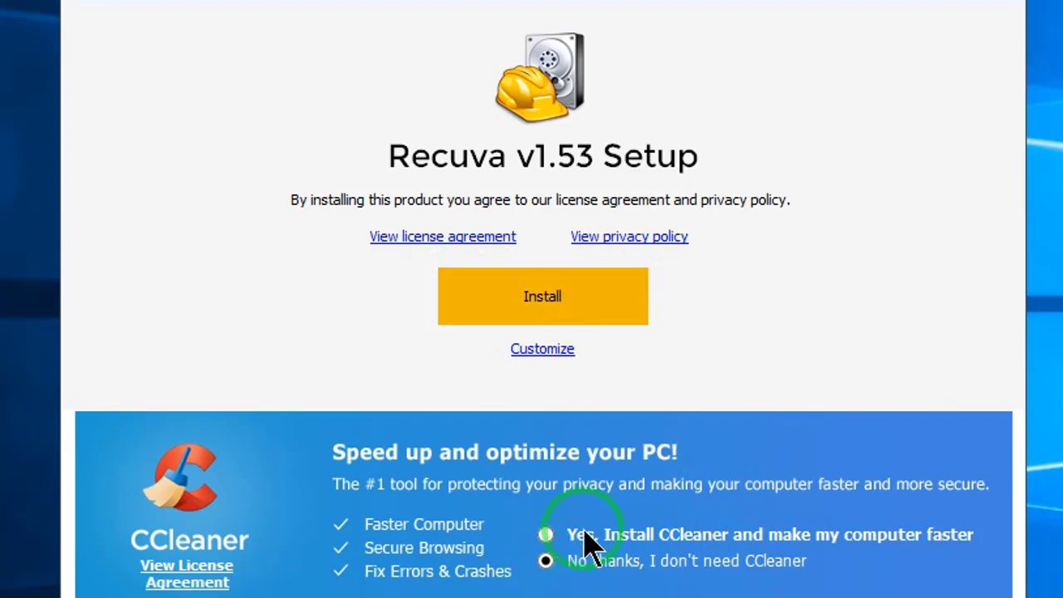
left_click(540, 351)
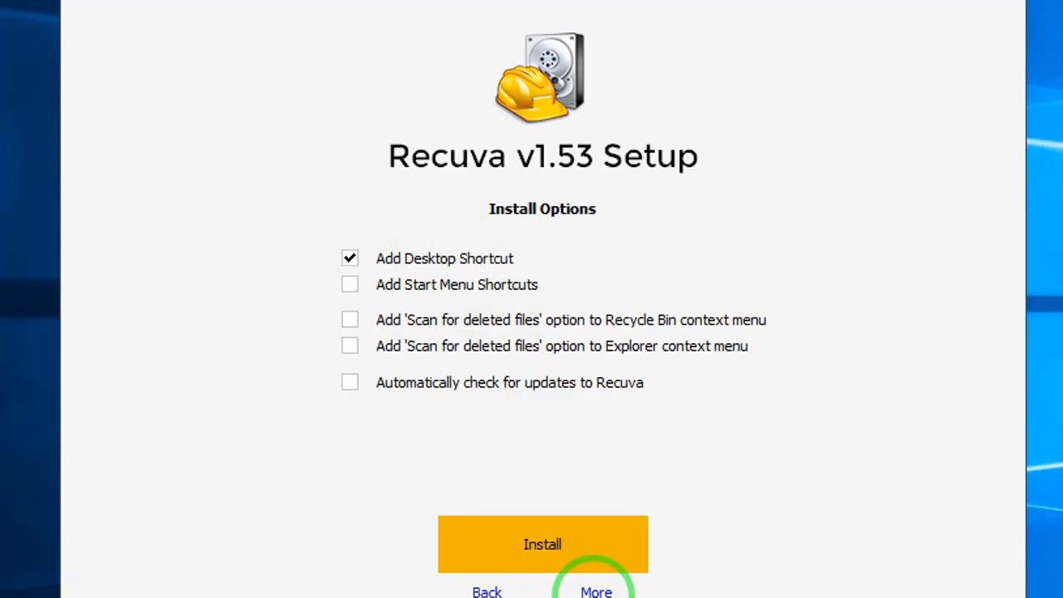
left_click(597, 592)
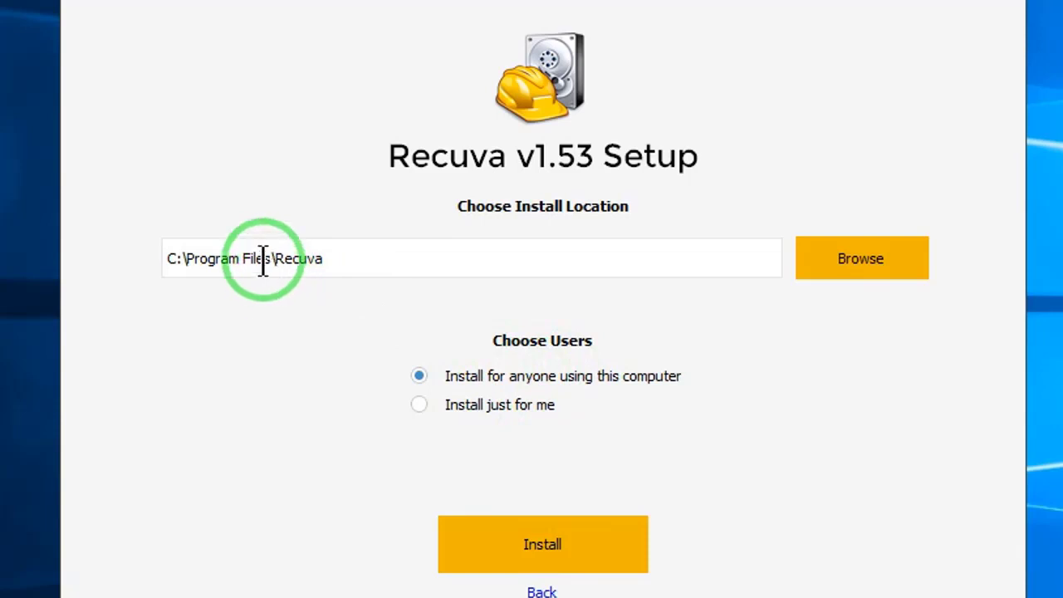
left_click(541, 550)
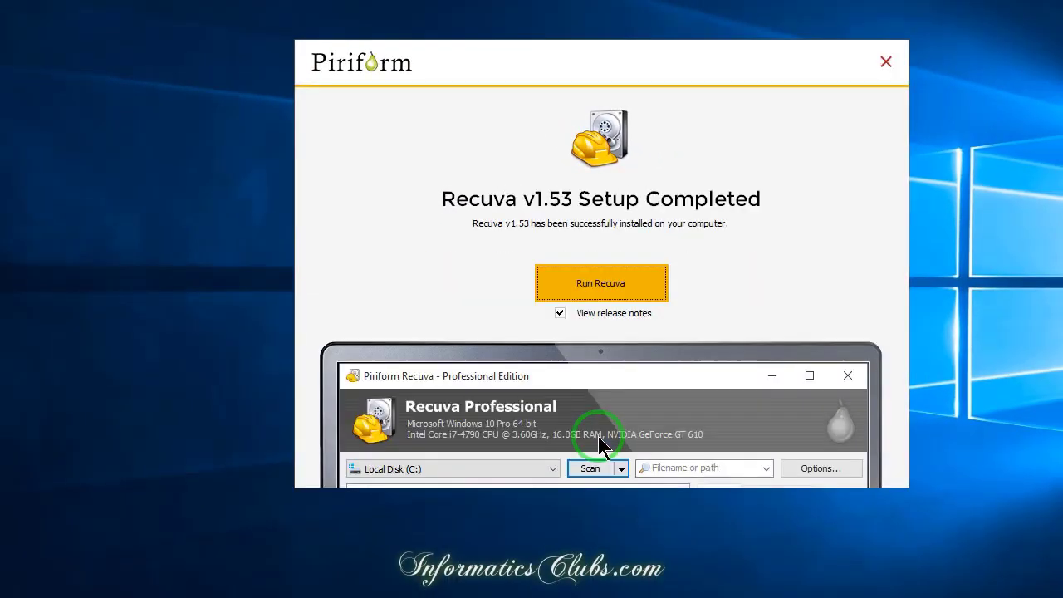
Close the completed setup with the release notes turned off, and move the Recuva shortcut into the empty desktop area.
left_click(560, 312)
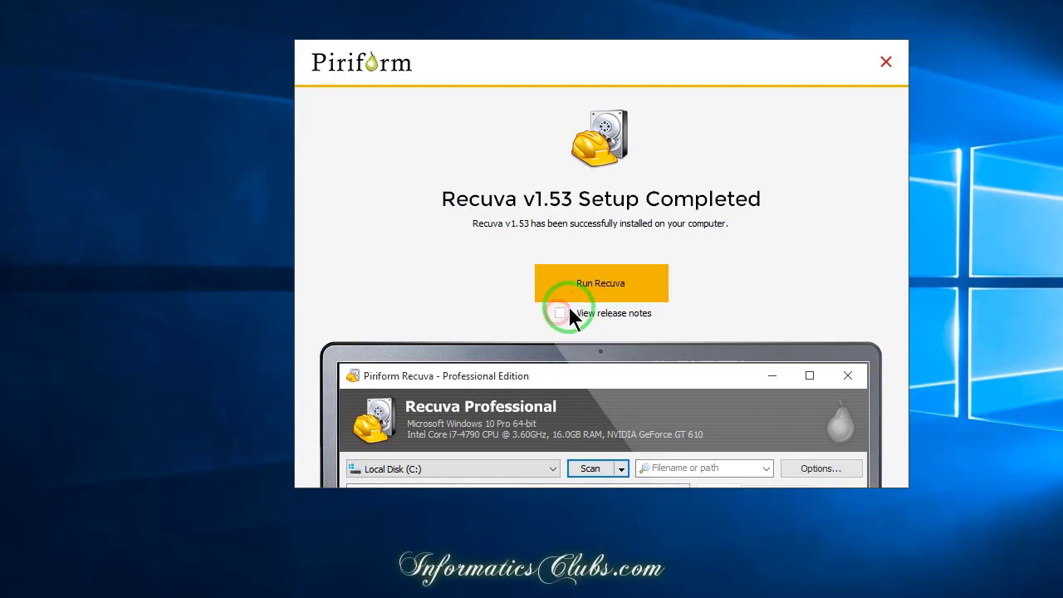
left_click(887, 61)
left_click_drag(4, 237, 566, 94)
left_click_drag(661, 84, 658, 83)
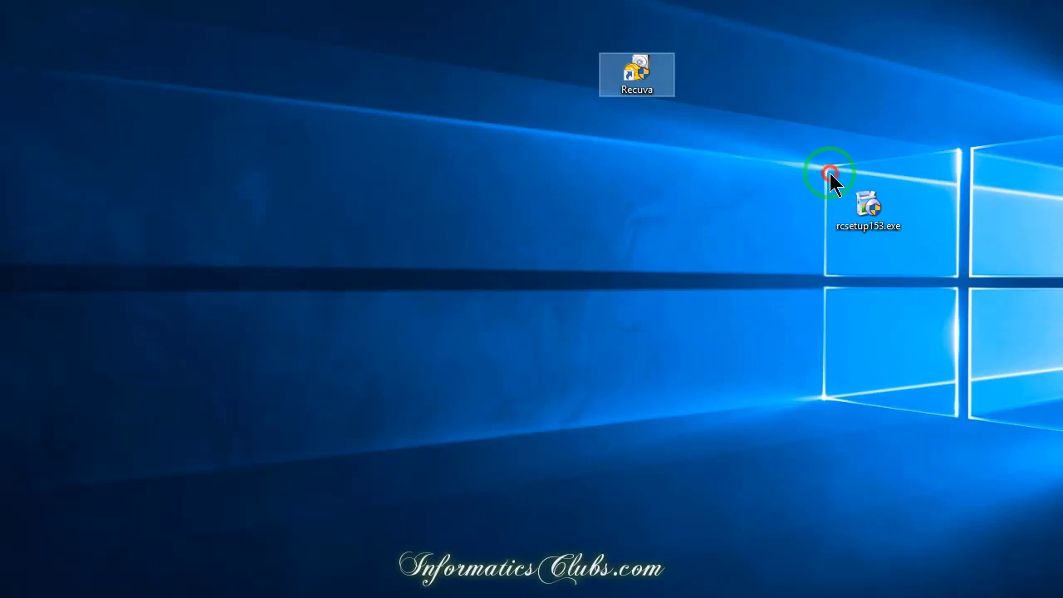
Send the installer file rcsetup153.exe on the desktop to the Recycle Bin.
left_click_drag(826, 175, 932, 284)
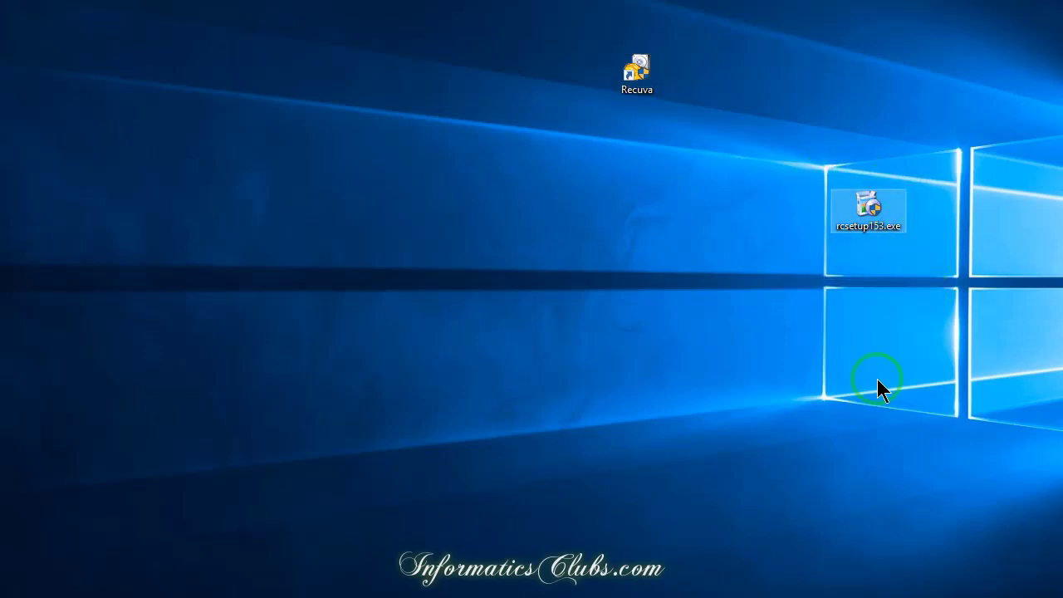
key("Delete")
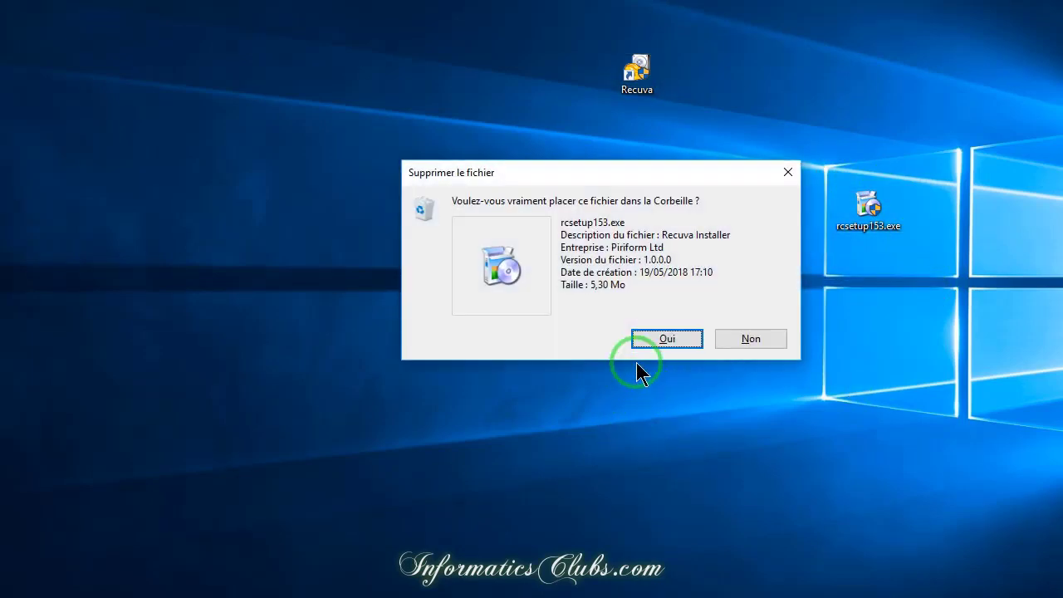
left_click(651, 340)
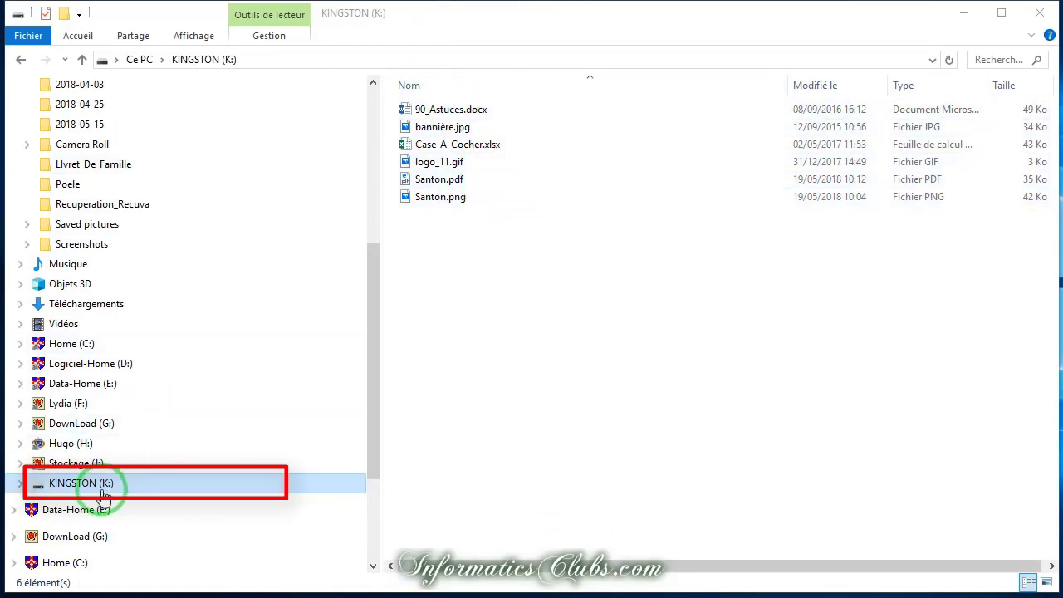
Permanently delete all the files on the KINGSTON (K:) drive, from 90_Astuces.docx to Santon.png.
left_click(471, 293)
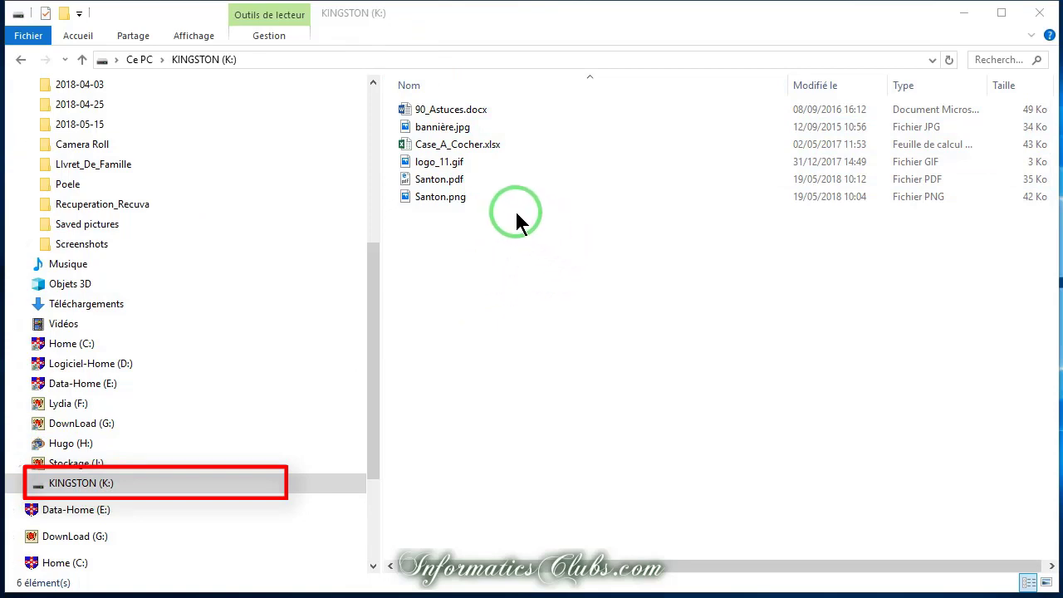
left_click_drag(530, 214, 390, 97)
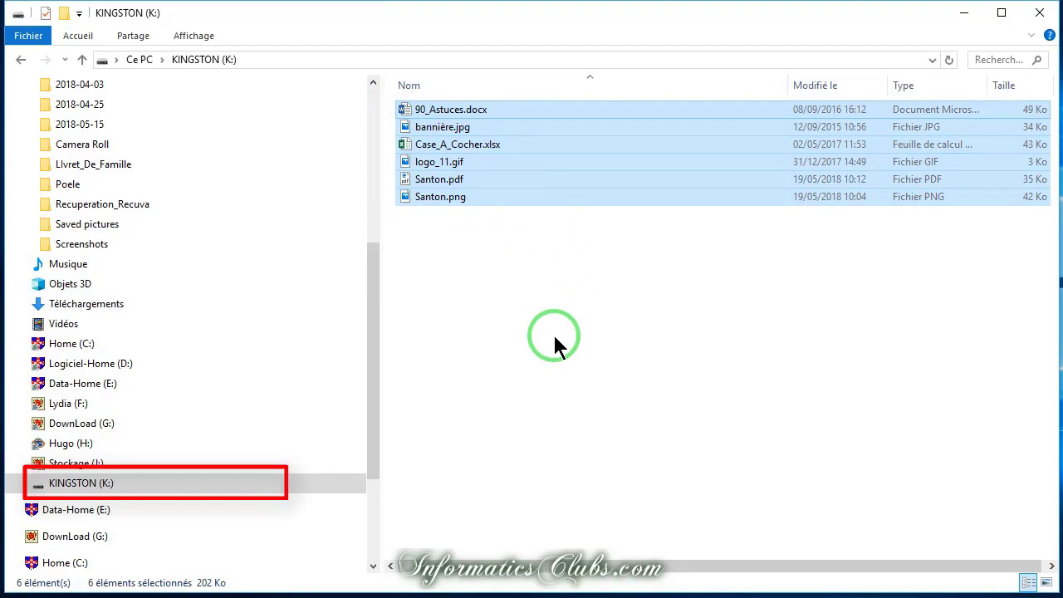
key("shift+Delete")
left_click(664, 286)
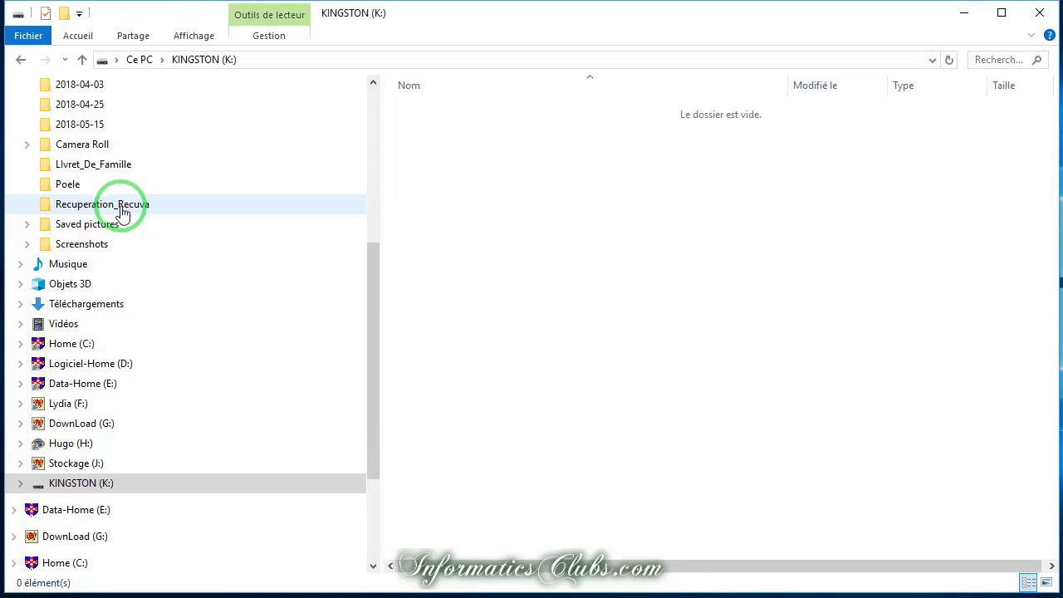
Check the contents of the Recuperation_Recuva folder in Images and return to the KINGSTON (K:) drive.
left_click(122, 214)
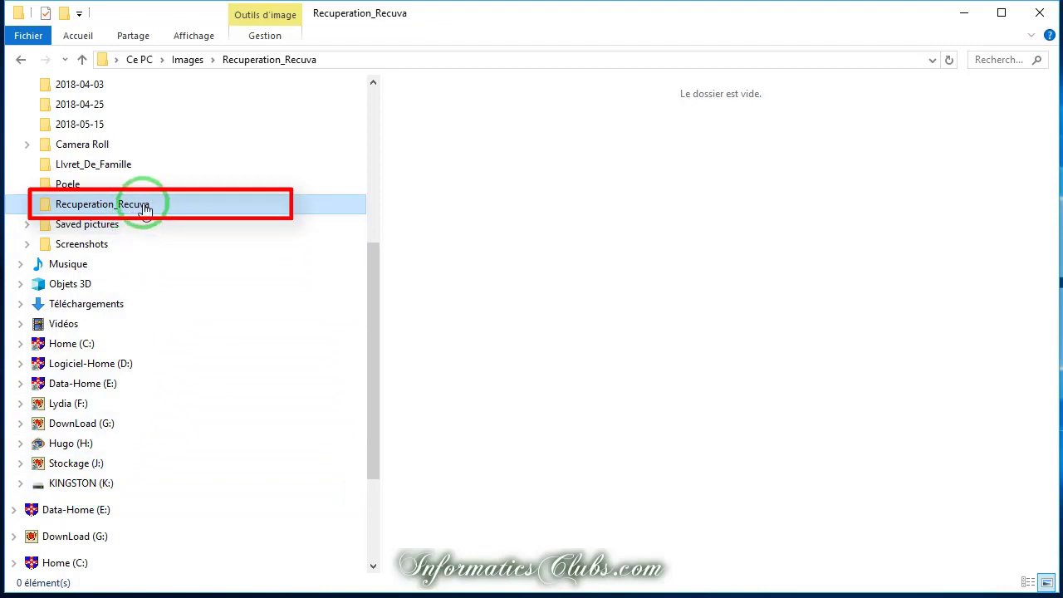
left_click(80, 490)
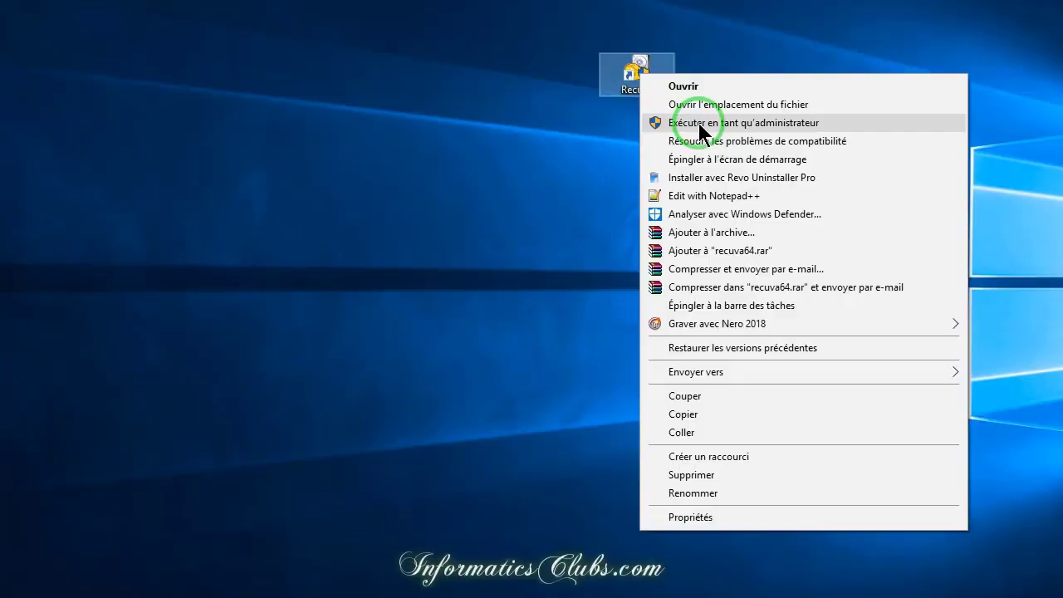
Run Recuva as administrator from its desktop shortcut and set the wizard to look for all file types (Tous les fichiers).
left_click(700, 132)
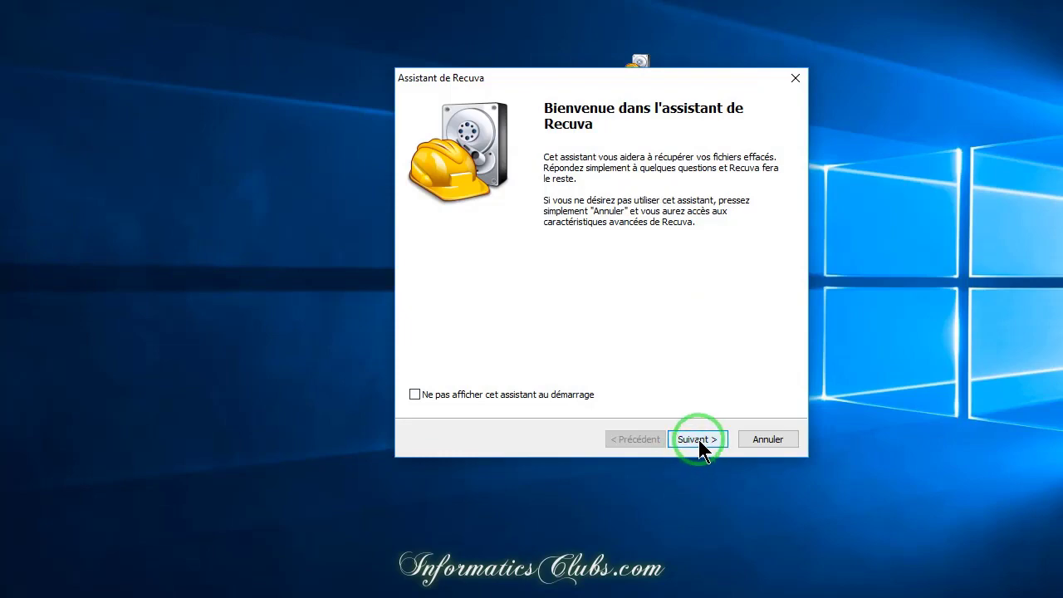
left_click(699, 442)
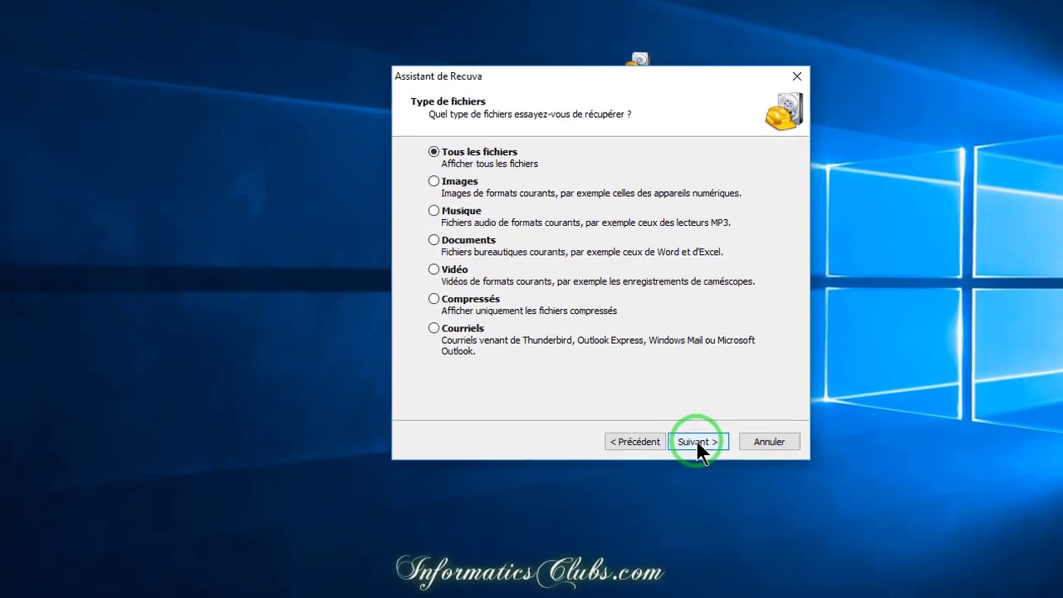
left_click(715, 520)
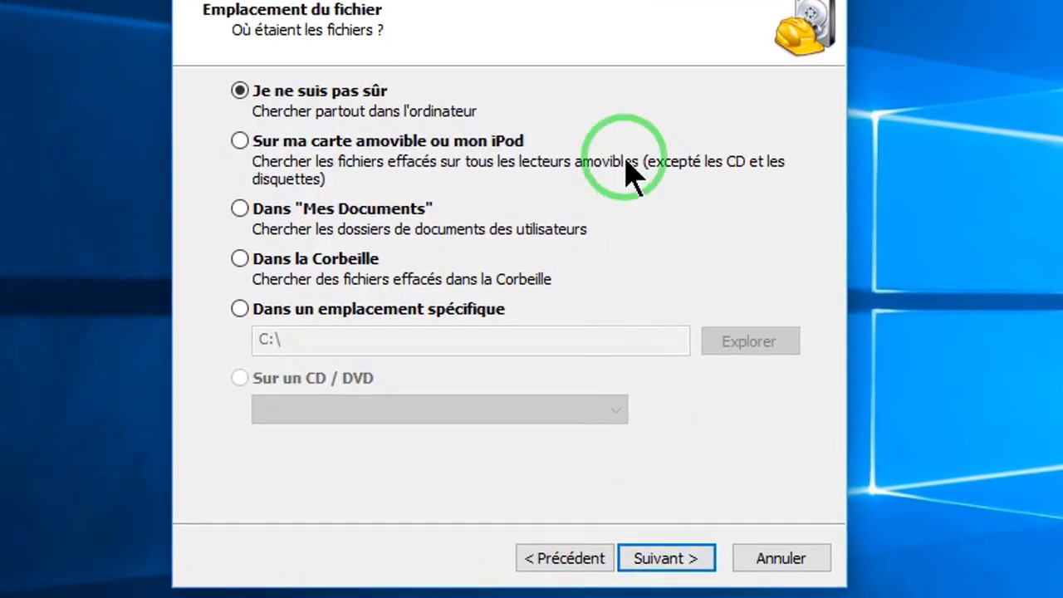
left_click(575, 10)
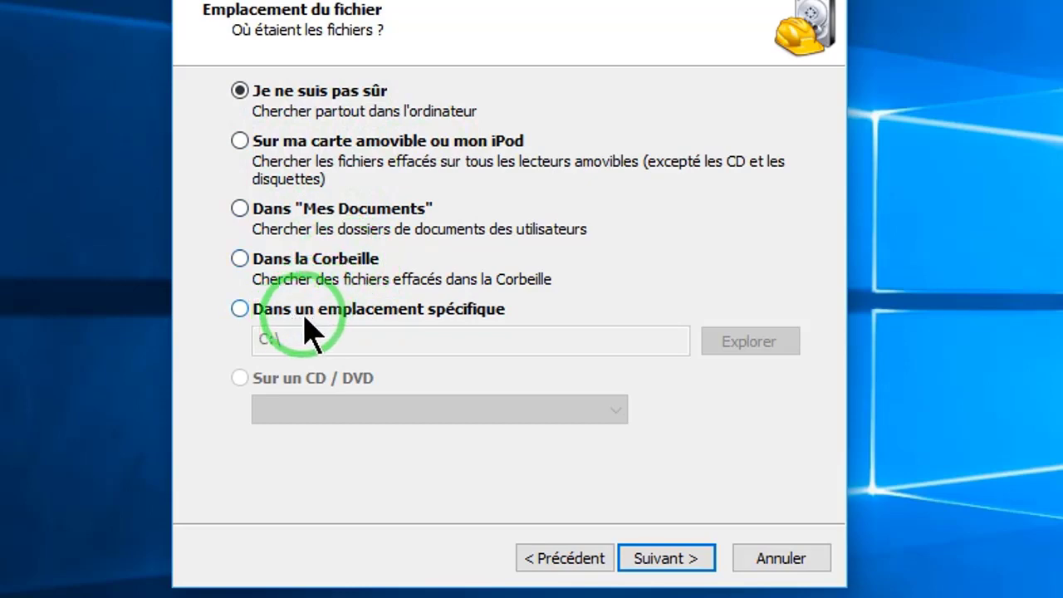
Set the specific search location to the KINGSTON (K:) drive and start the scan with deep analysis left off.
left_click(240, 310)
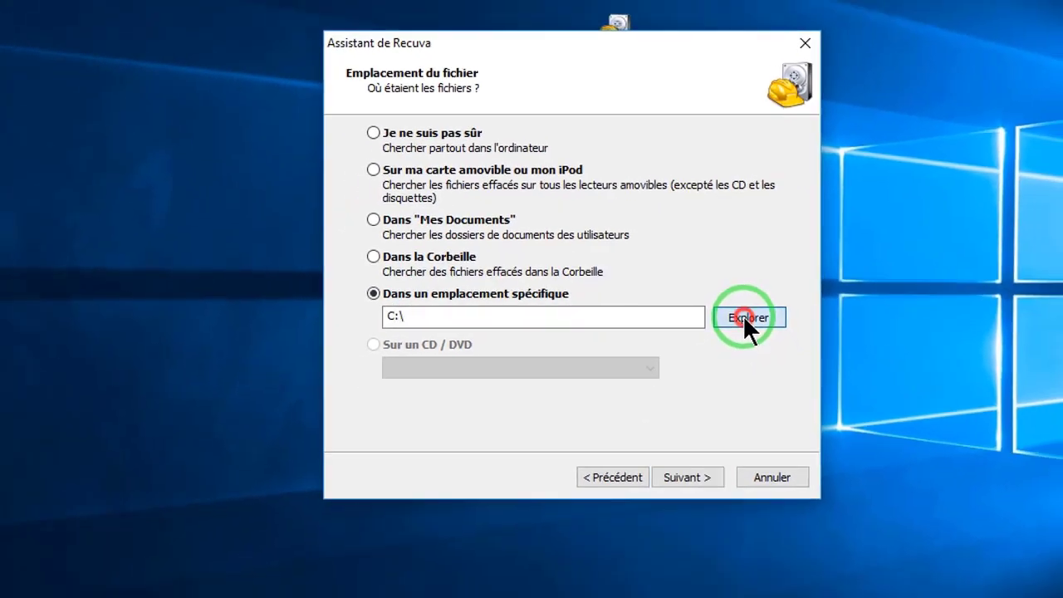
left_click(746, 344)
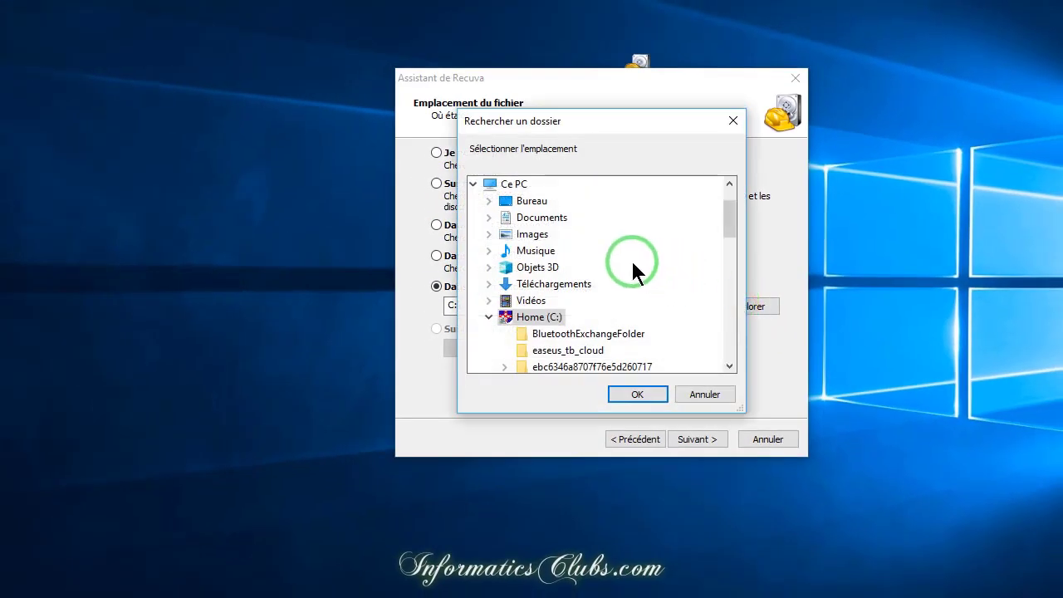
scroll(632, 268, "down", 10)
scroll(602, 288, "down", 2)
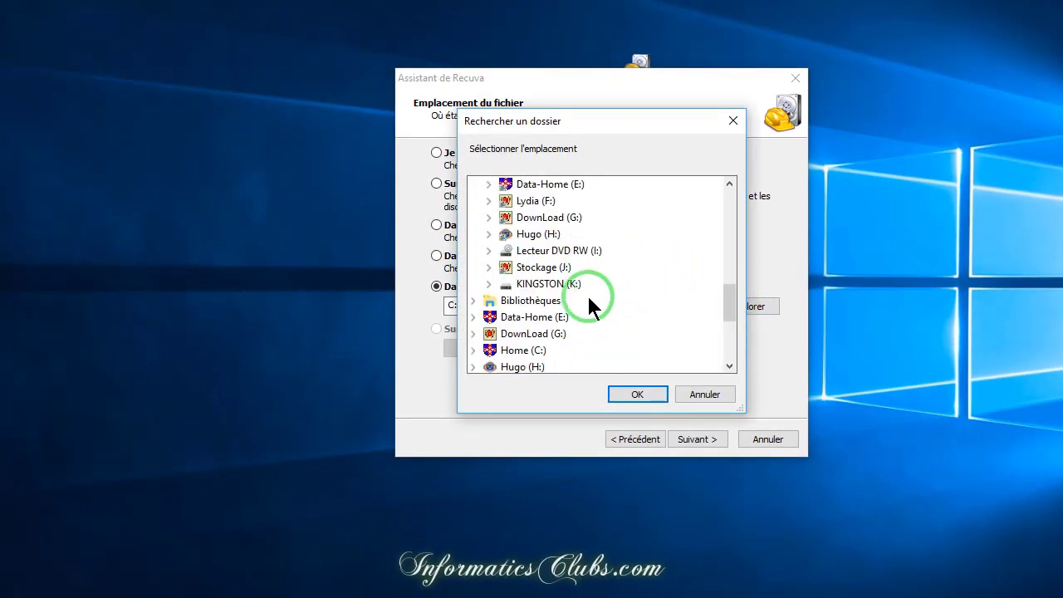
left_click(537, 288)
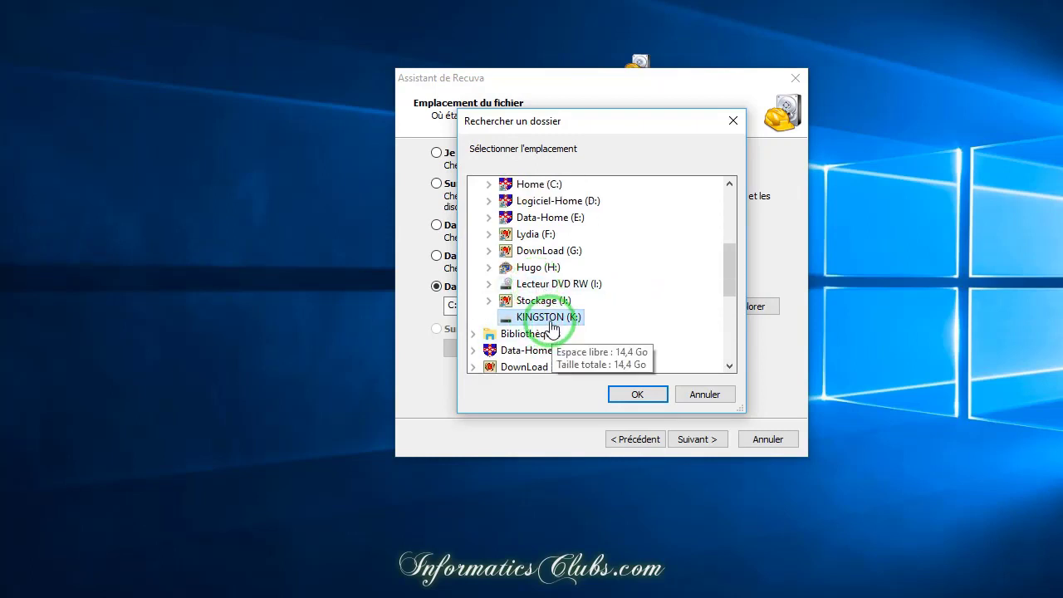
left_click(638, 397)
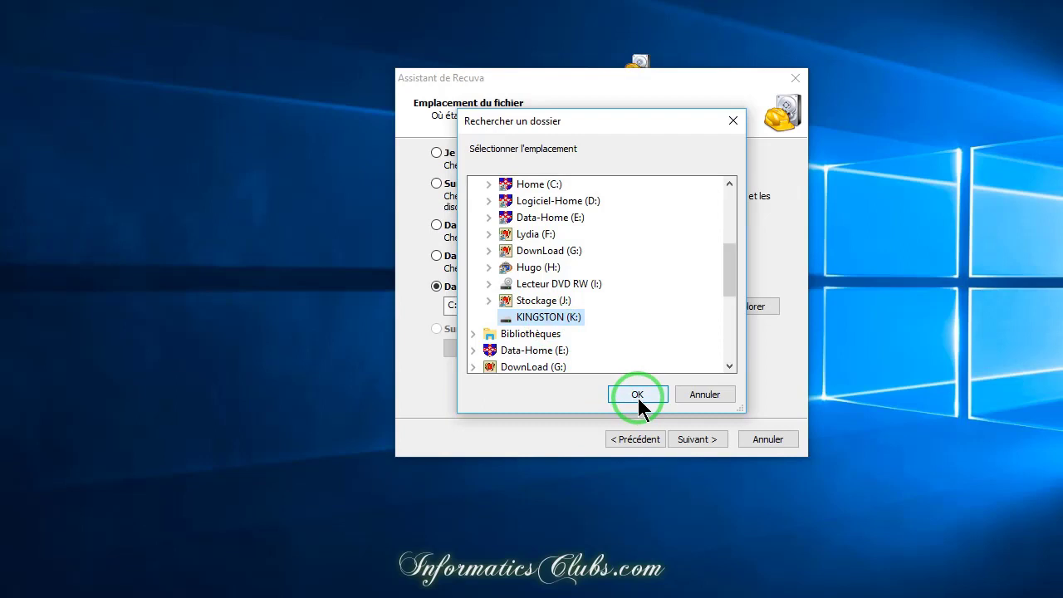
left_click(639, 395)
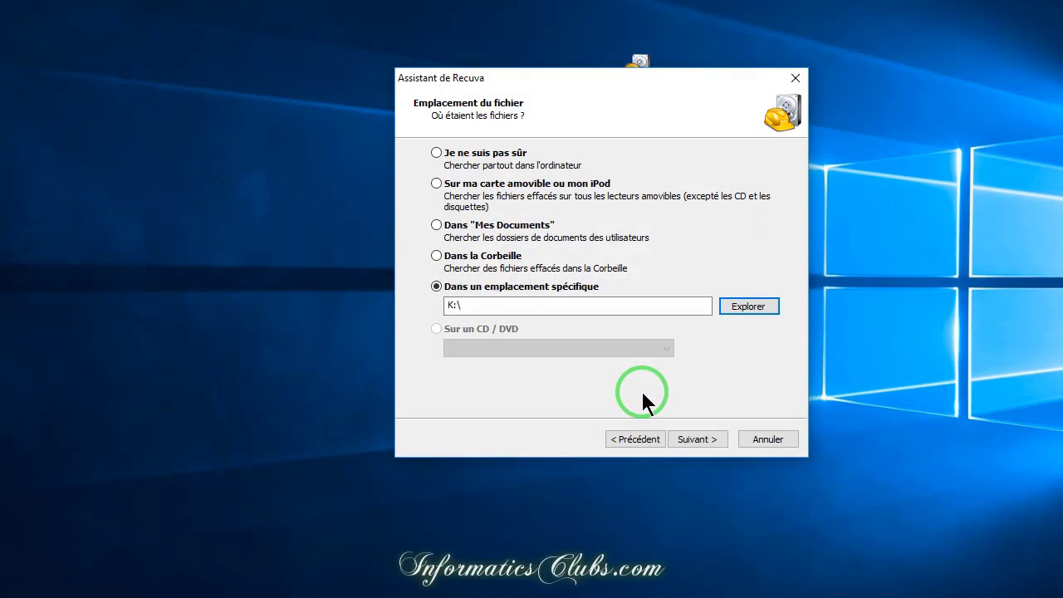
left_click(696, 440)
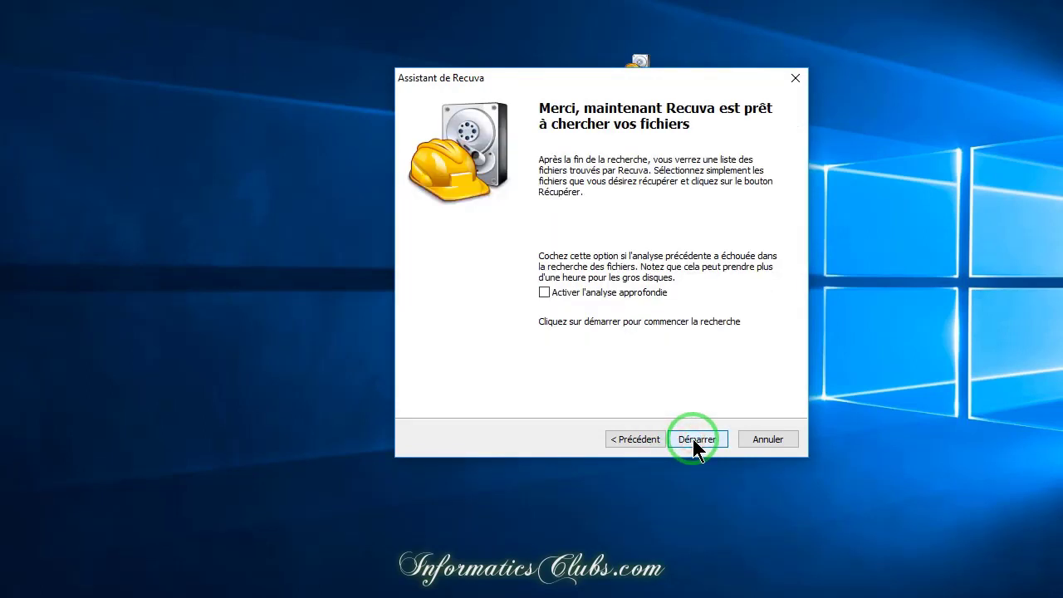
left_click(696, 440)
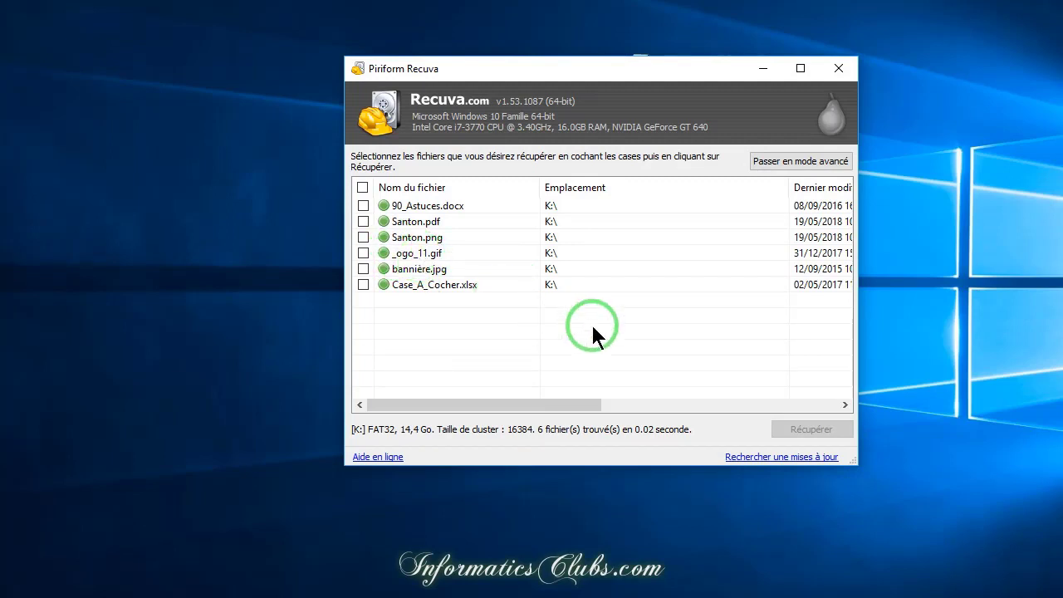
Recover all the found files into the Recuperation_Recuva folder inside Images and dismiss the completion report.
left_click(363, 188)
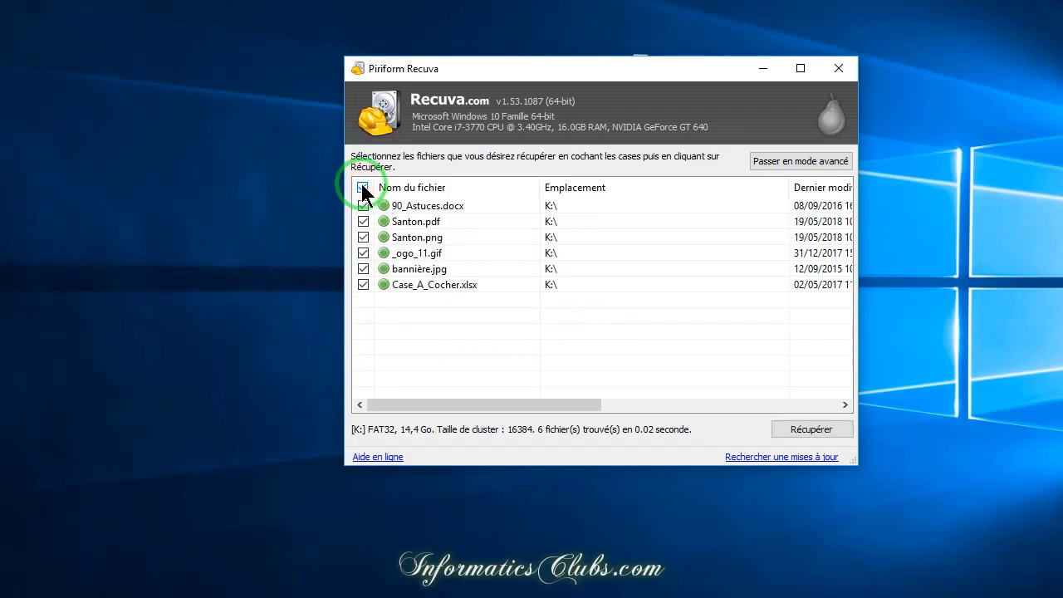
left_click(812, 429)
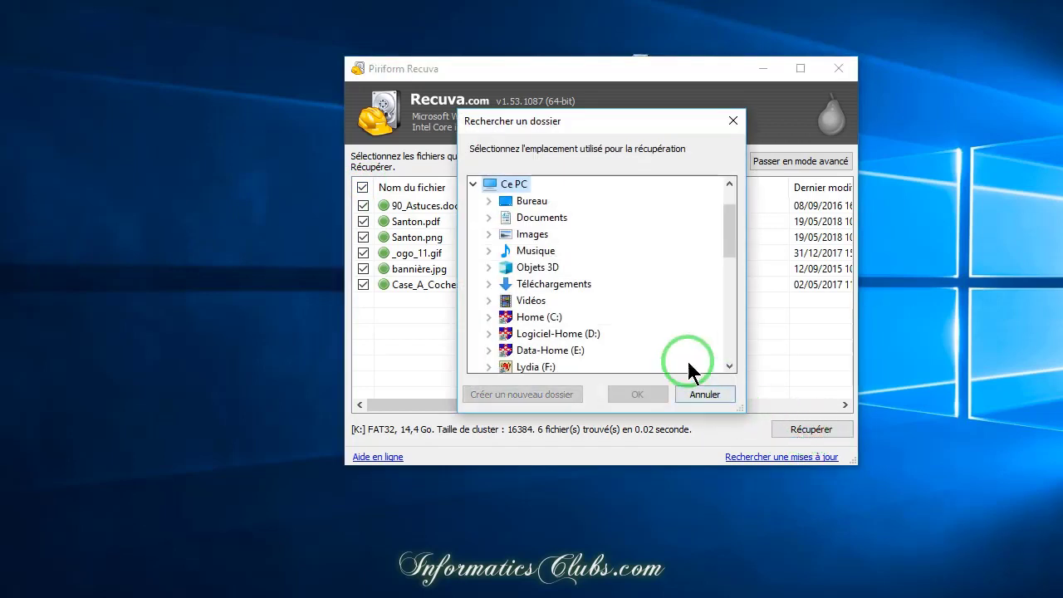
left_click(489, 236)
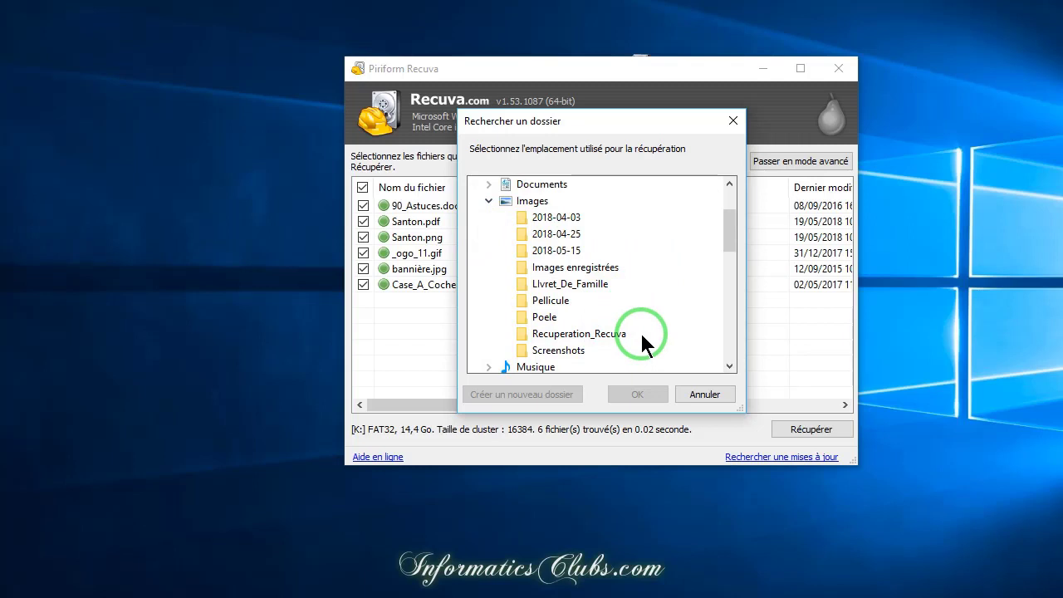
left_click(591, 335)
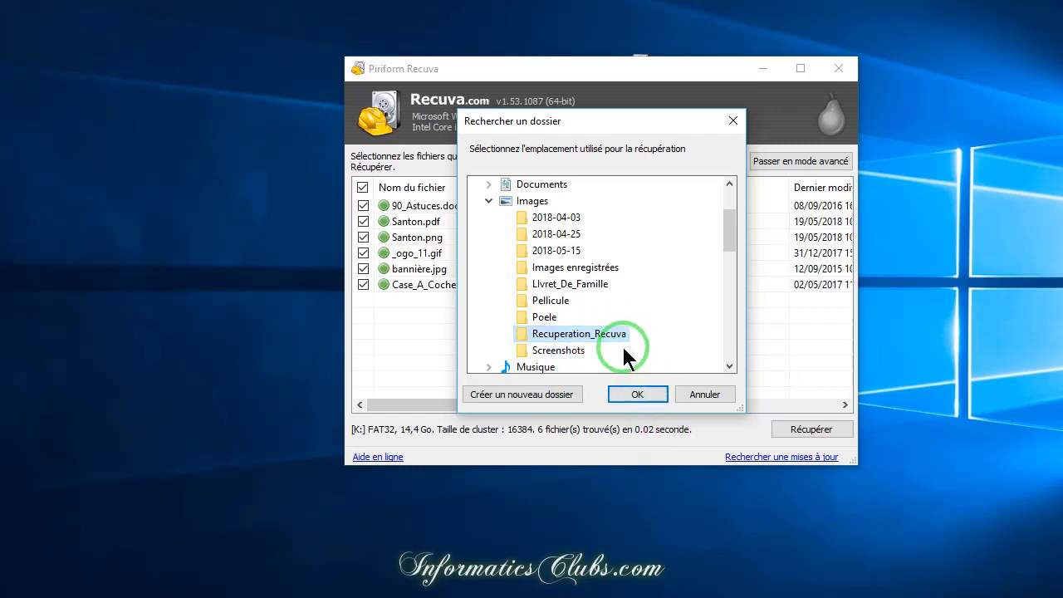
left_click(637, 396)
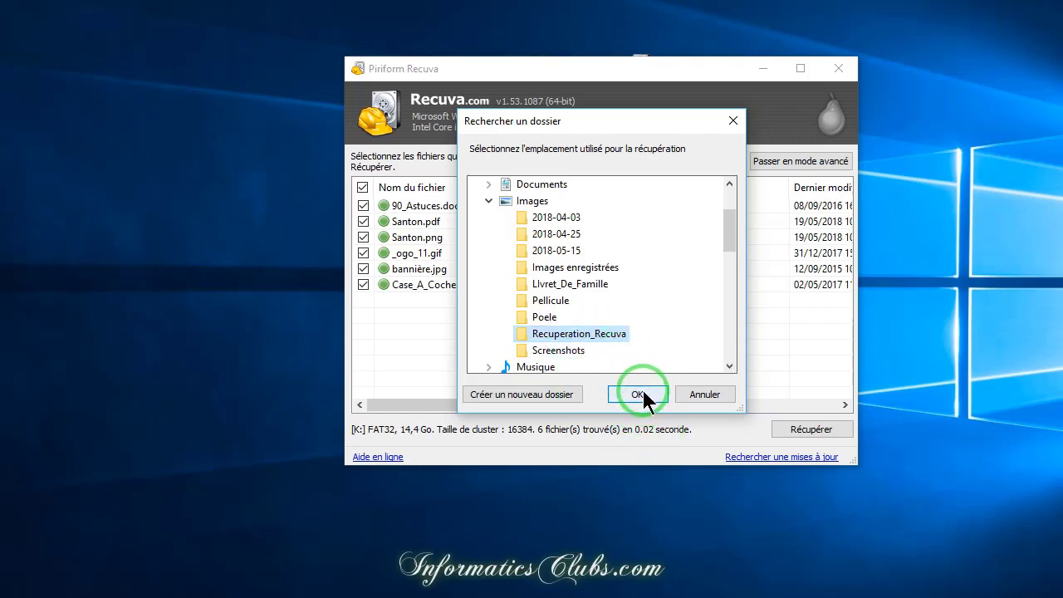
left_click(638, 394)
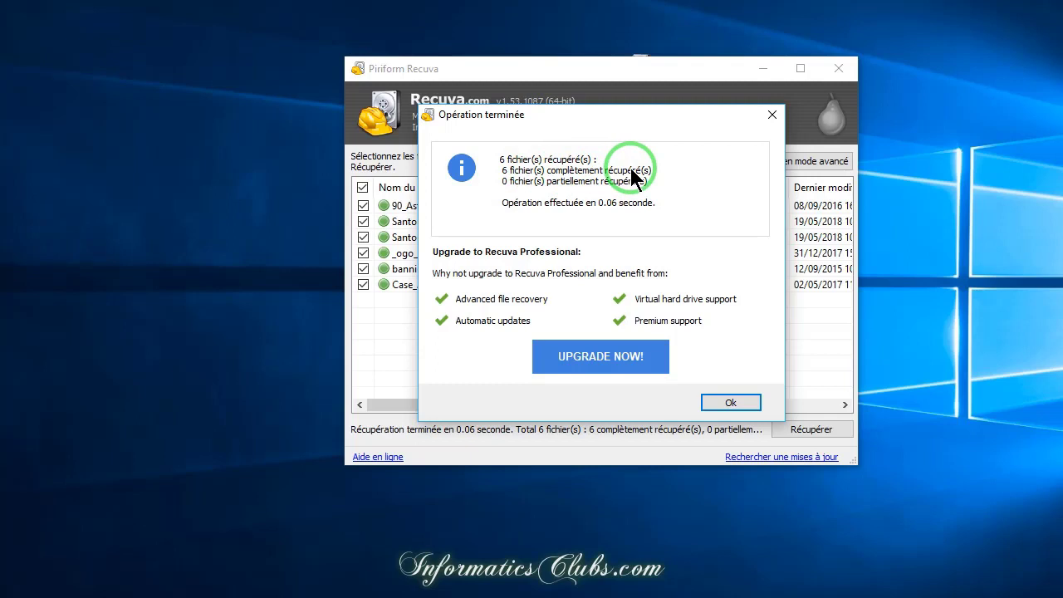
left_click(731, 404)
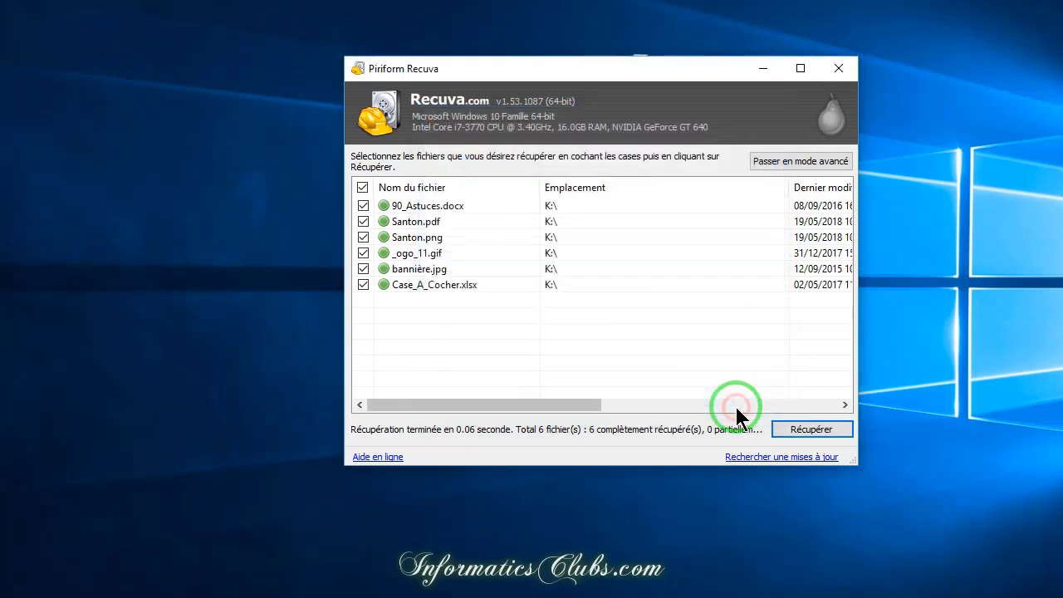
Close Recuva and view the recovered files in the Recuperation_Recuva folder in File Explorer.
left_click(841, 70)
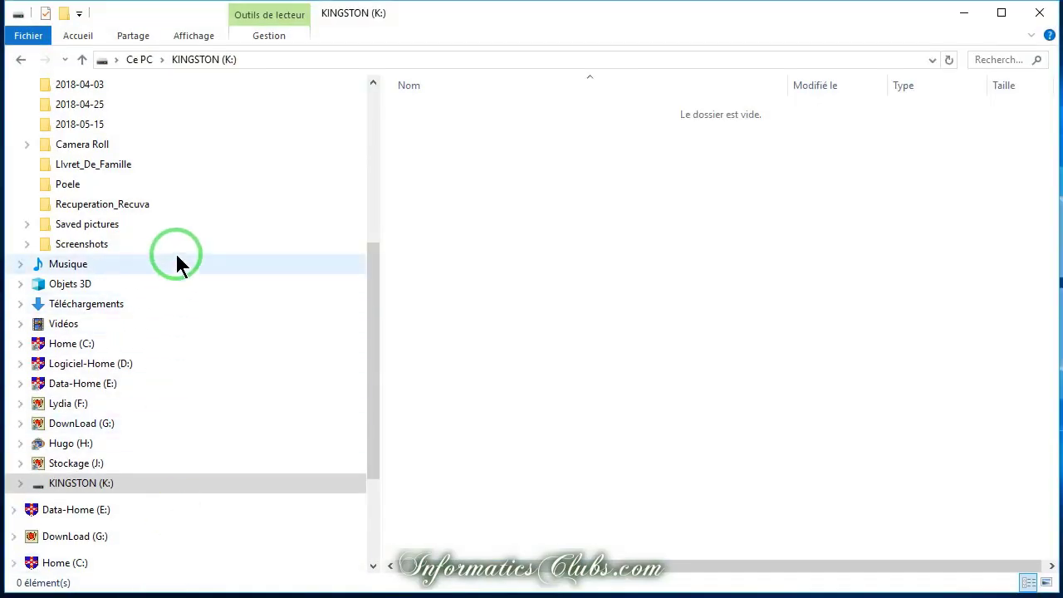
left_click(103, 207)
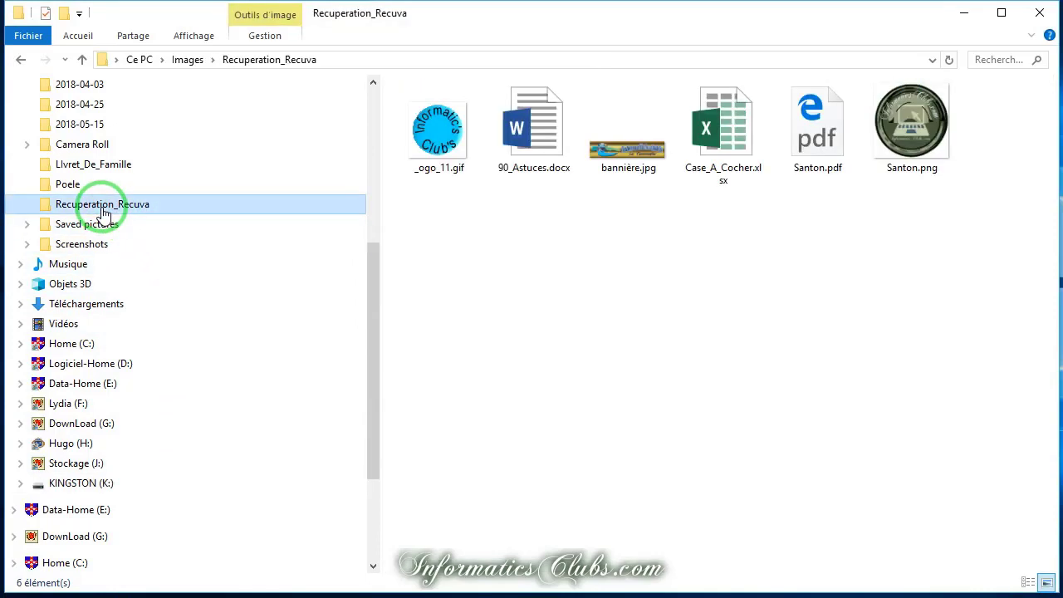